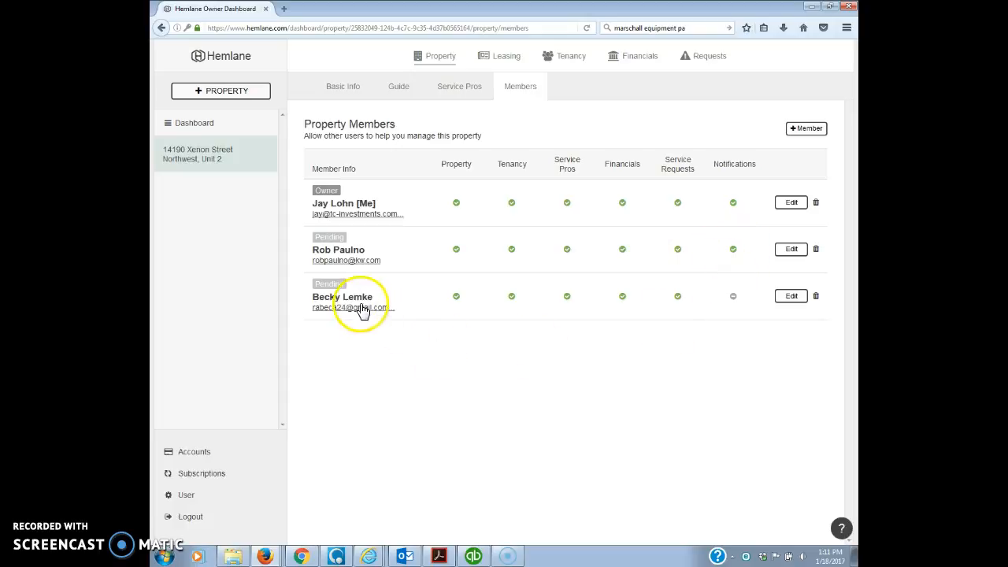
{"action": "left_click", "coordinate": [809, 132]}
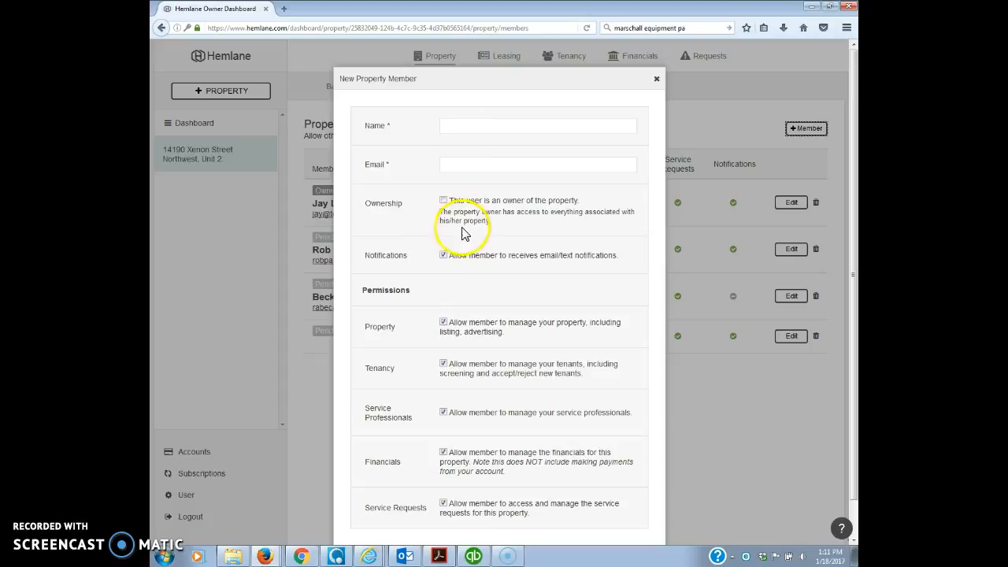
{"action": "left_click", "coordinate": [443, 256]}
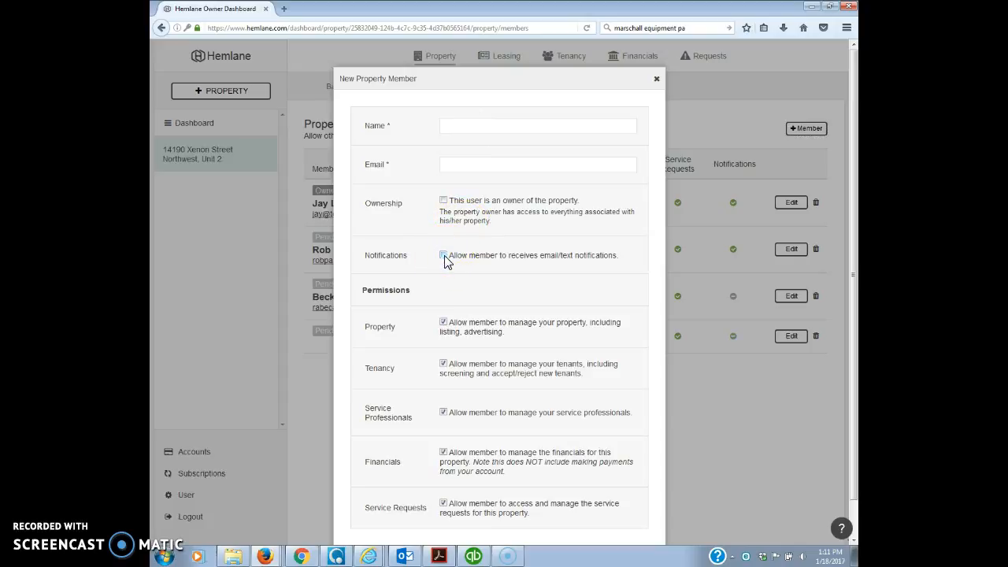
{"action": "left_click", "coordinate": [656, 79]}
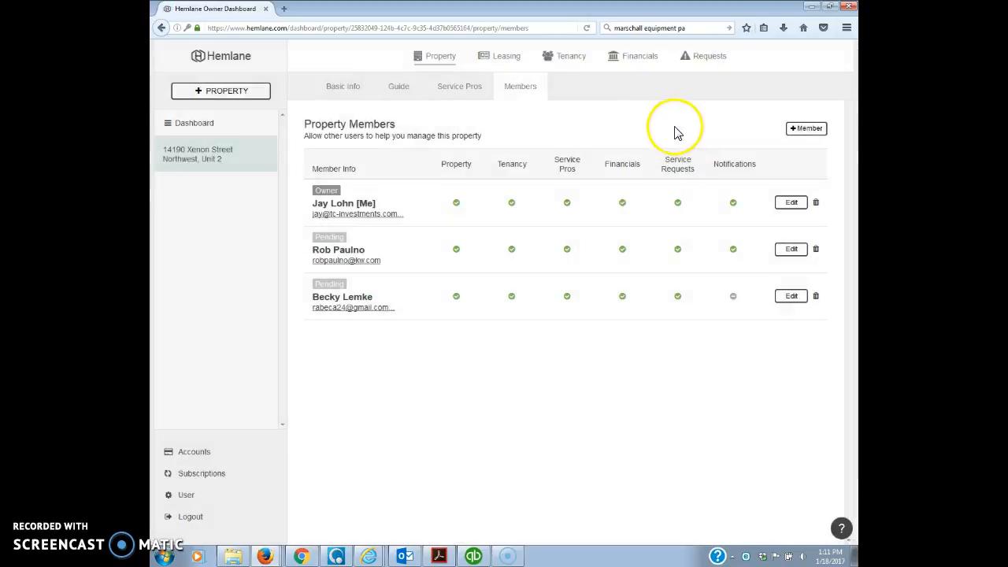
{"action": "left_click", "coordinate": [205, 123]}
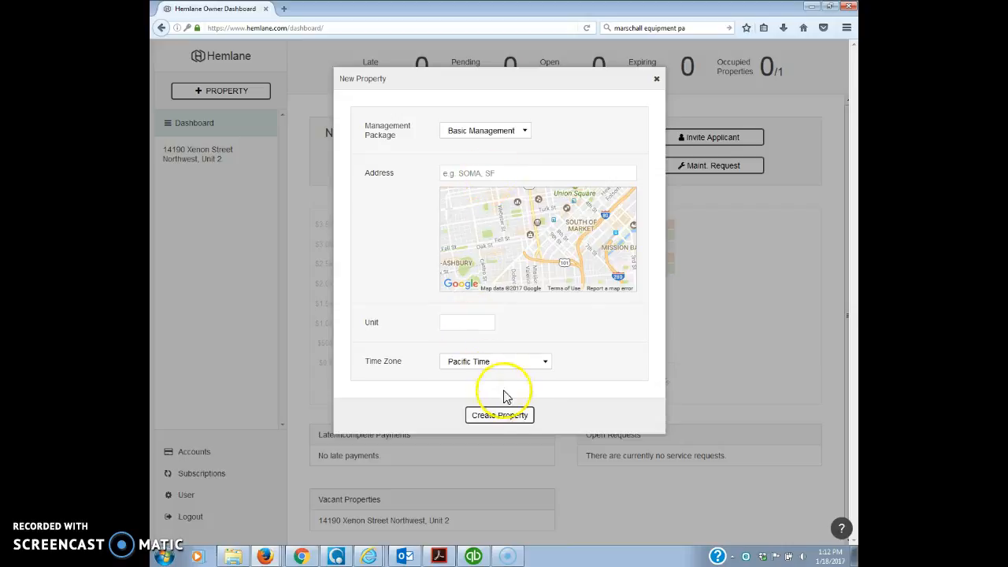
{"action": "left_click", "coordinate": [656, 80]}
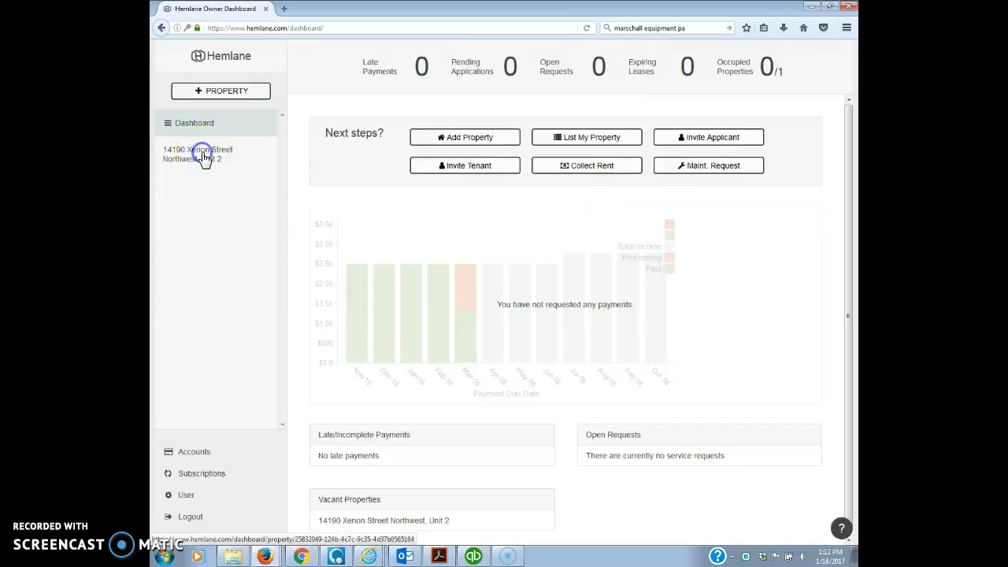
{"action": "left_click", "coordinate": [203, 157]}
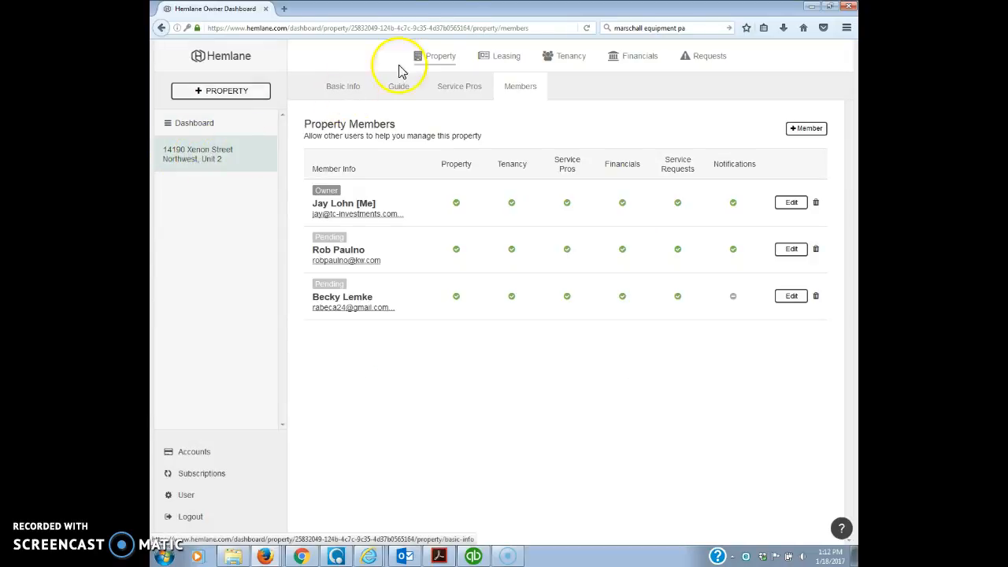
- Review Basic Info for Unit 2 (Ramsey, MN 55303, Central Time) and click into Additional Notes
{"action": "left_click", "coordinate": [345, 85]}
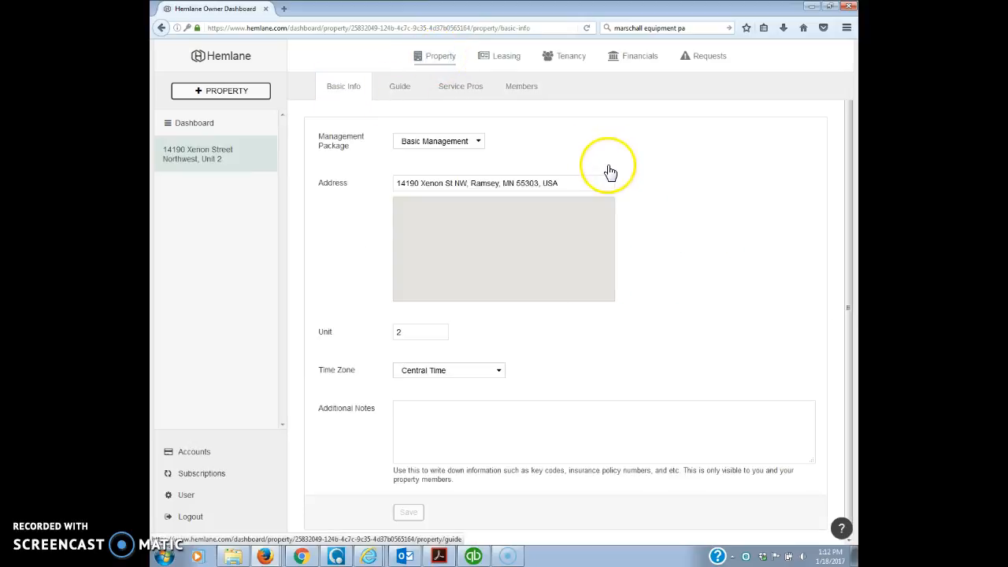
{"action": "left_click", "coordinate": [404, 411]}
{"action": "left_click", "coordinate": [468, 421]}
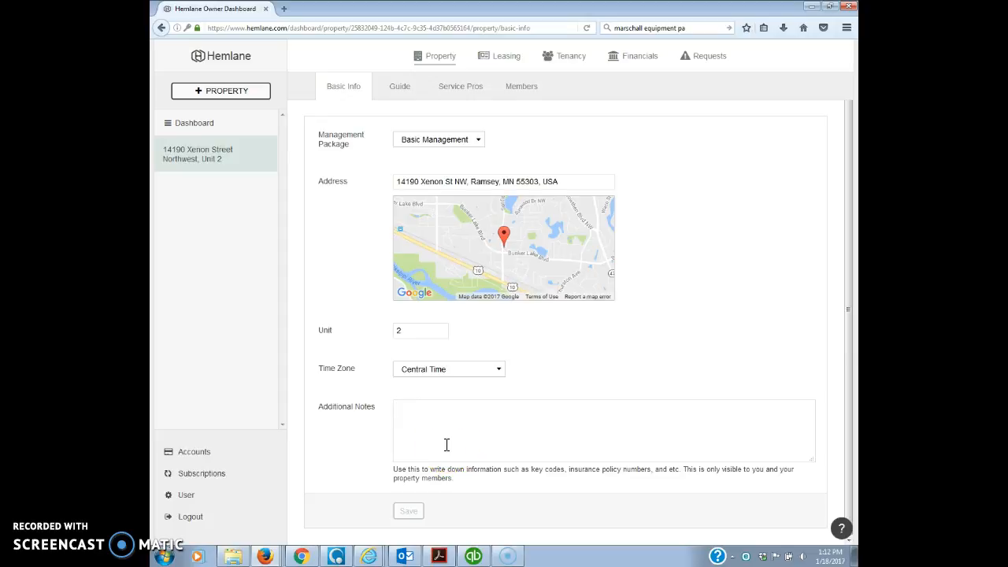
{"action": "left_click", "coordinate": [399, 87]}
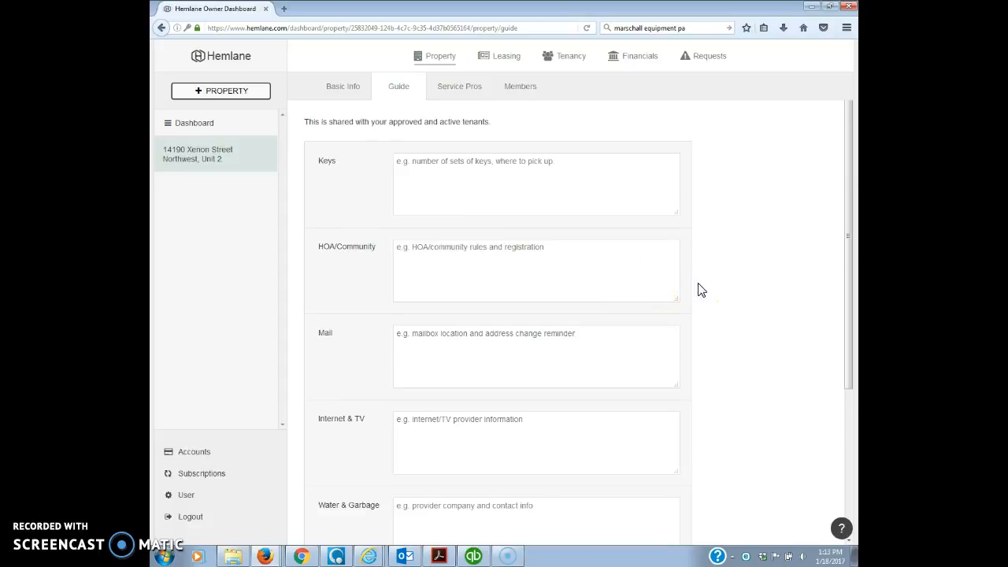
- Scroll through the empty tenant guide fields, then view the property's Service Pros list
{"action": "scroll", "coordinate": [701, 290], "scroll_direction": "down", "scroll_amount": 1}
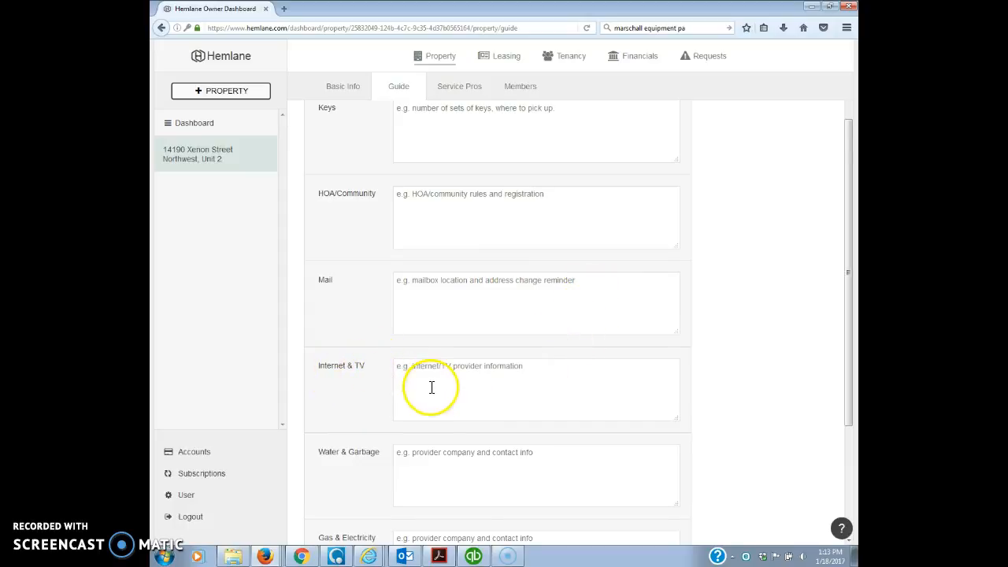
{"action": "scroll", "coordinate": [432, 386], "scroll_direction": "down", "scroll_amount": 2}
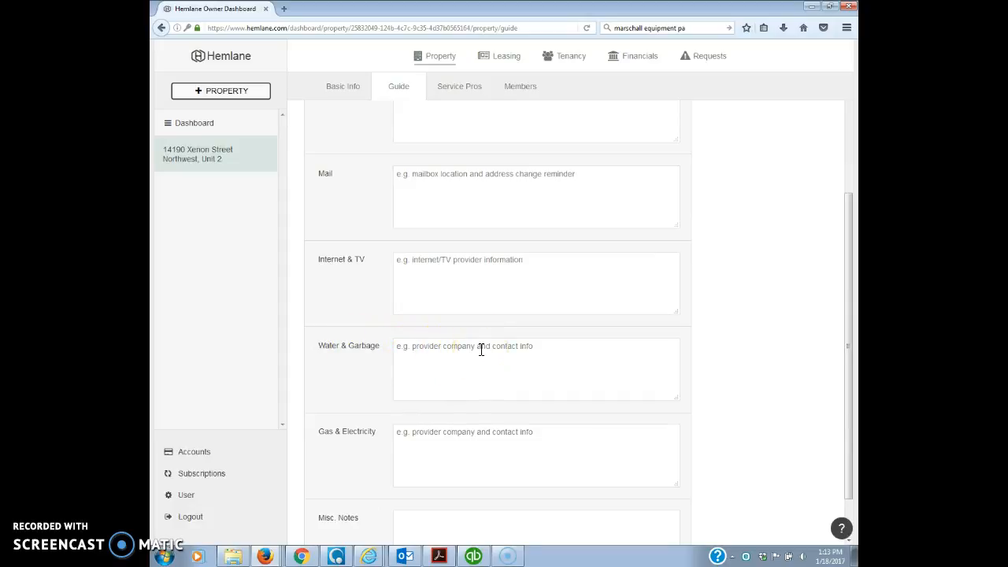
{"action": "scroll", "coordinate": [494, 354], "scroll_direction": "down", "scroll_amount": 1}
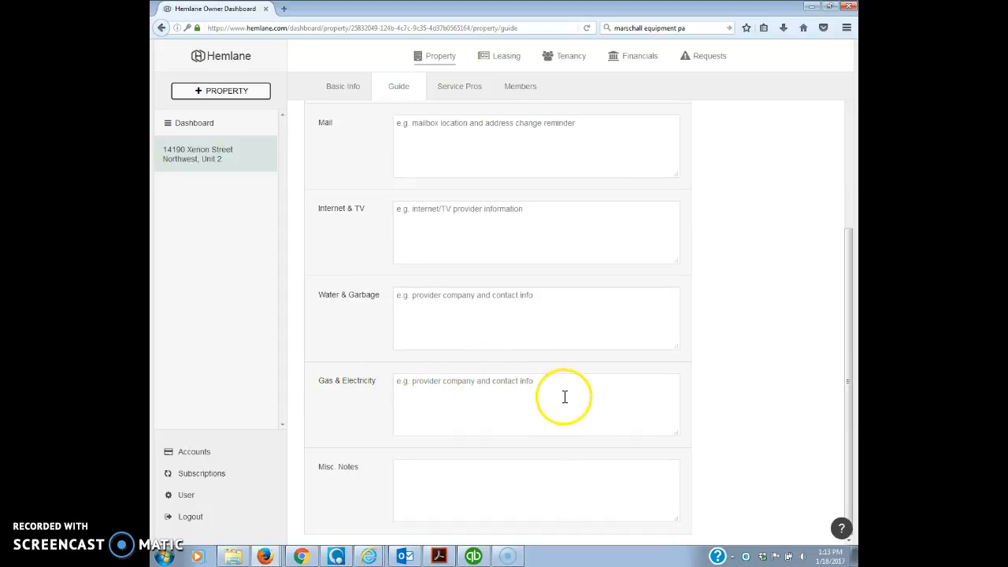
{"action": "scroll", "coordinate": [707, 377], "scroll_direction": "up", "scroll_amount": 3}
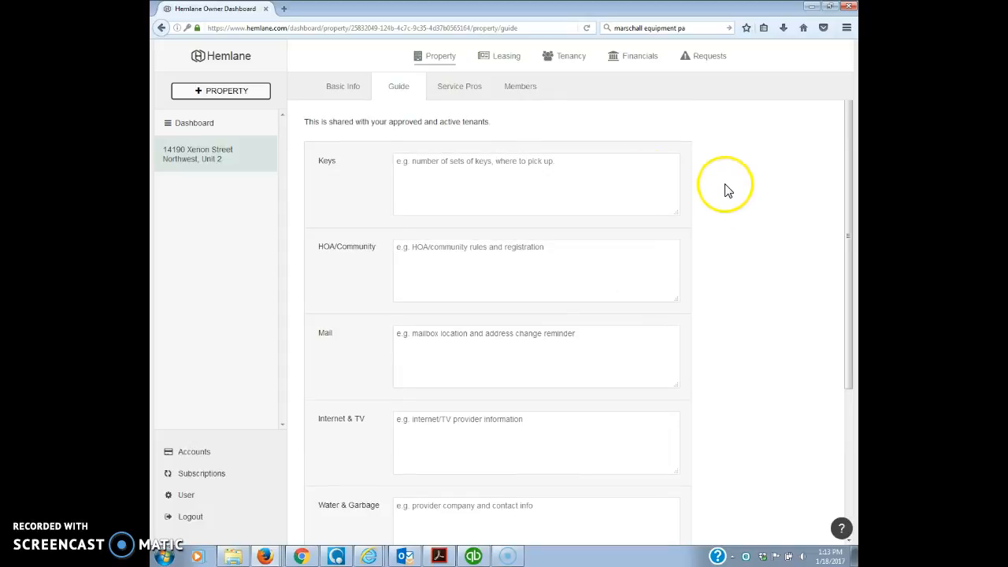
{"action": "left_click", "coordinate": [460, 86]}
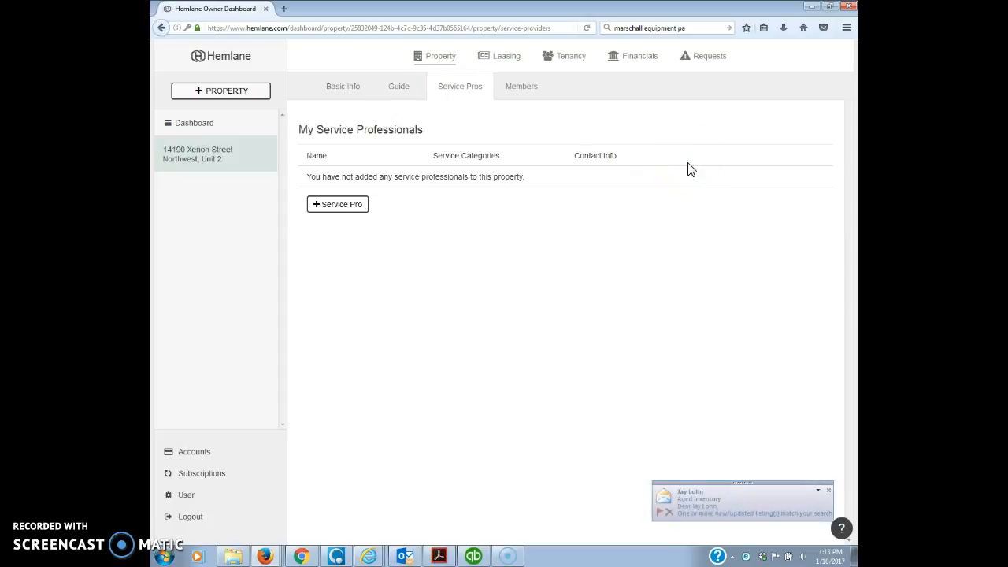
- Check the property's Members, then go to its Leasing Terms form
{"action": "left_click", "coordinate": [637, 215]}
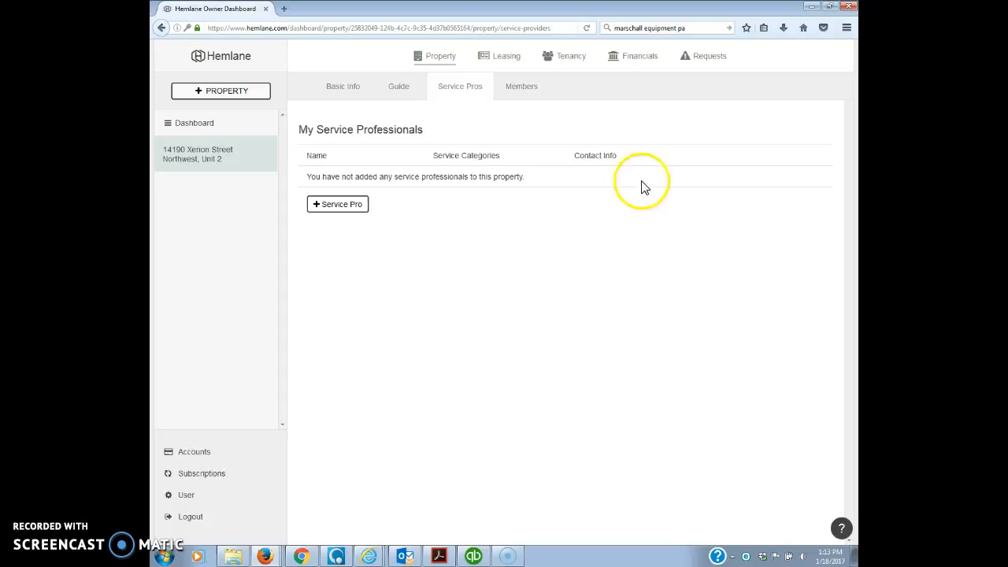
{"action": "left_click", "coordinate": [524, 87]}
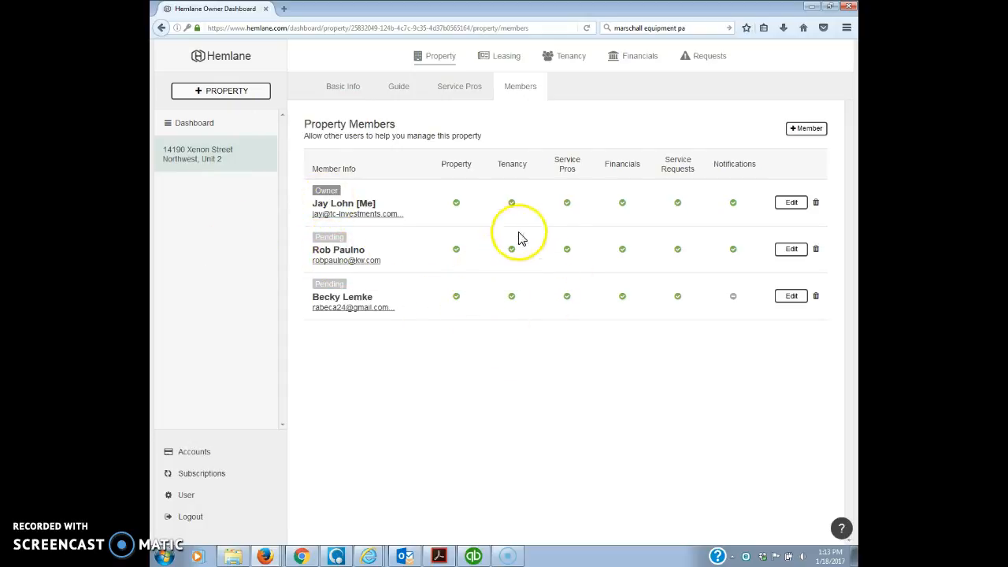
{"action": "left_click", "coordinate": [504, 58]}
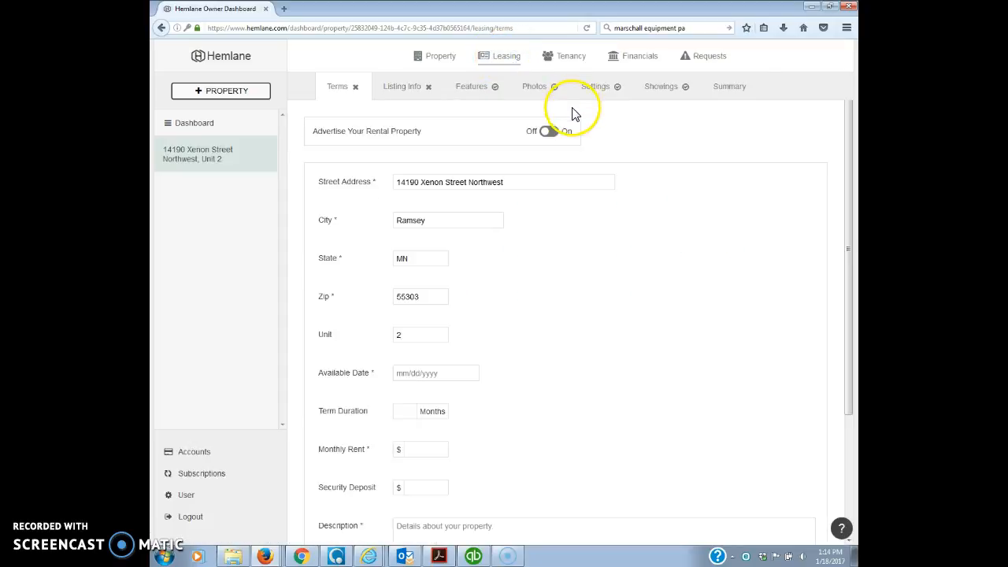
- Enter $1395 rent and deposit, an 18-month term available 02/01/2017, and save
{"action": "scroll", "coordinate": [570, 178], "scroll_direction": "down", "scroll_amount": 1}
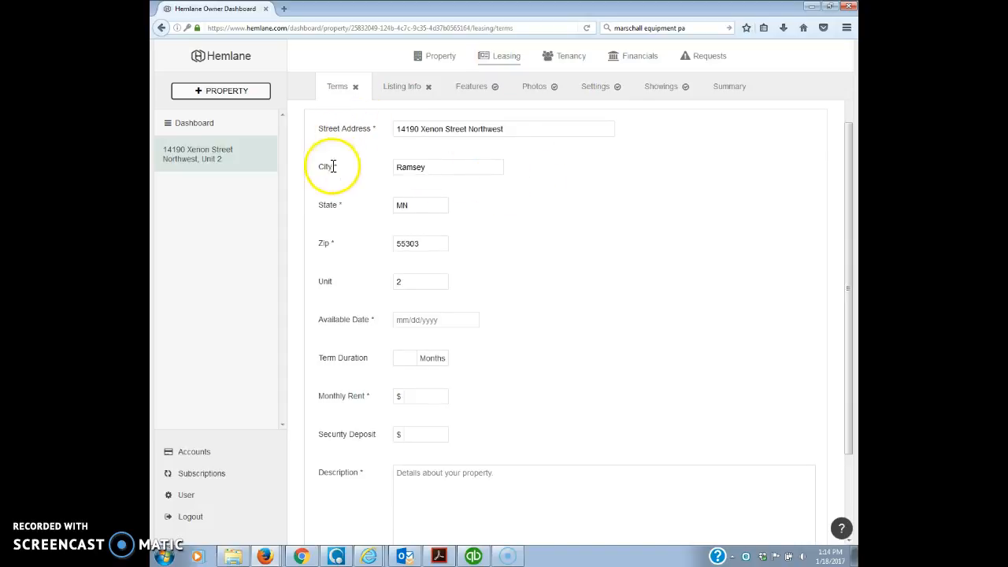
{"action": "left_click", "coordinate": [421, 320]}
{"action": "scroll", "coordinate": [491, 337], "scroll_direction": "down", "scroll_amount": 2}
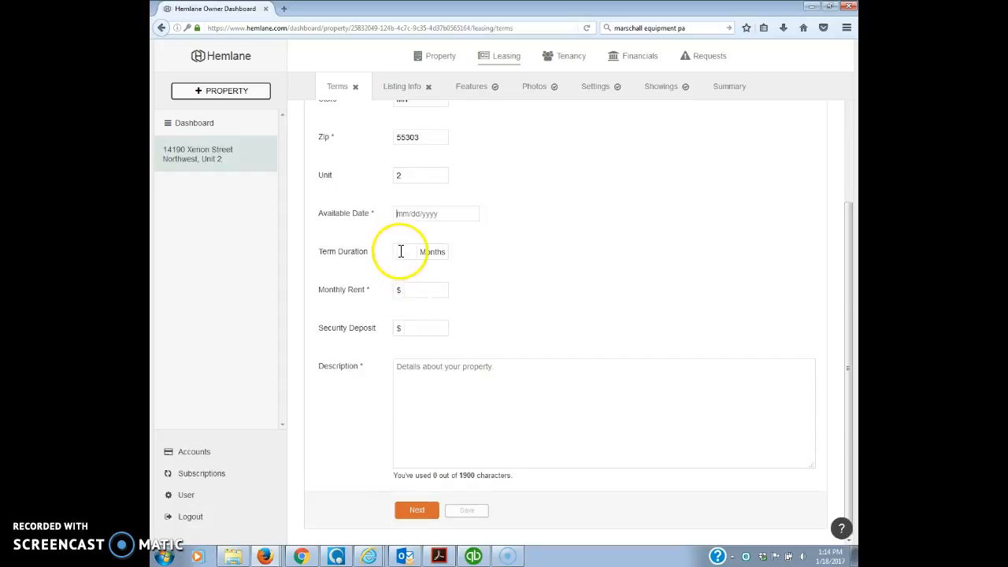
{"action": "left_click", "coordinate": [423, 292]}
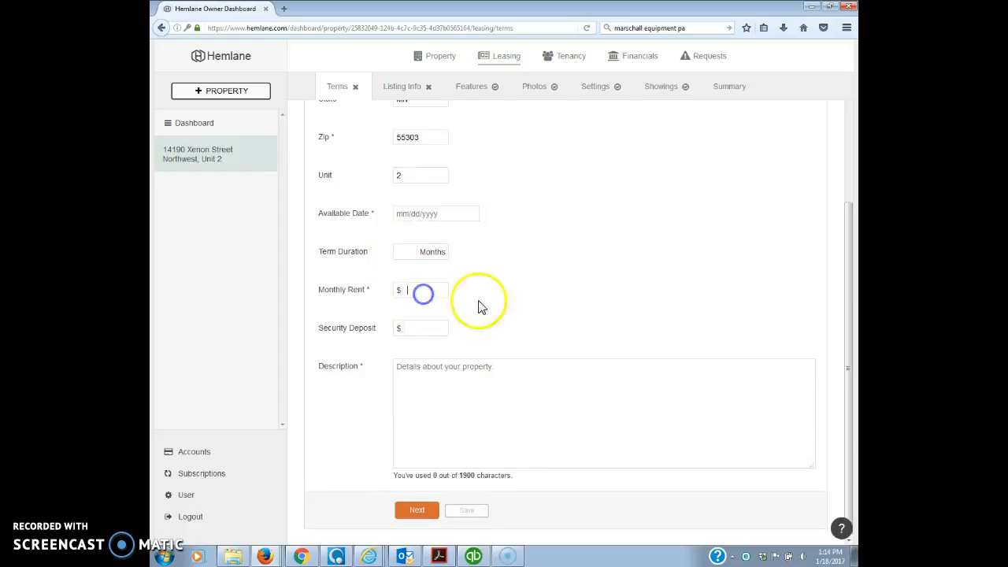
{"action": "type", "text": "1395"}
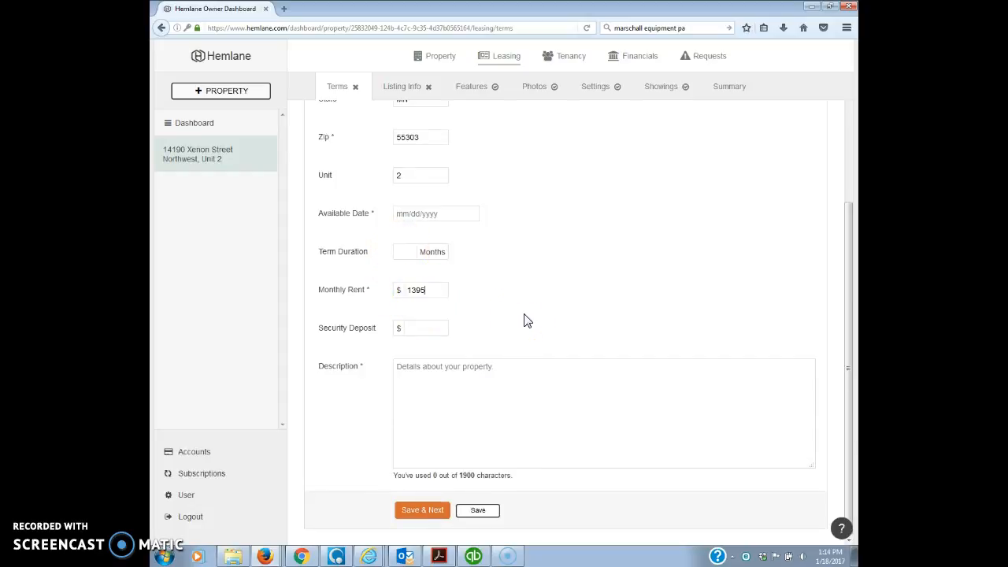
{"action": "left_click", "coordinate": [423, 330]}
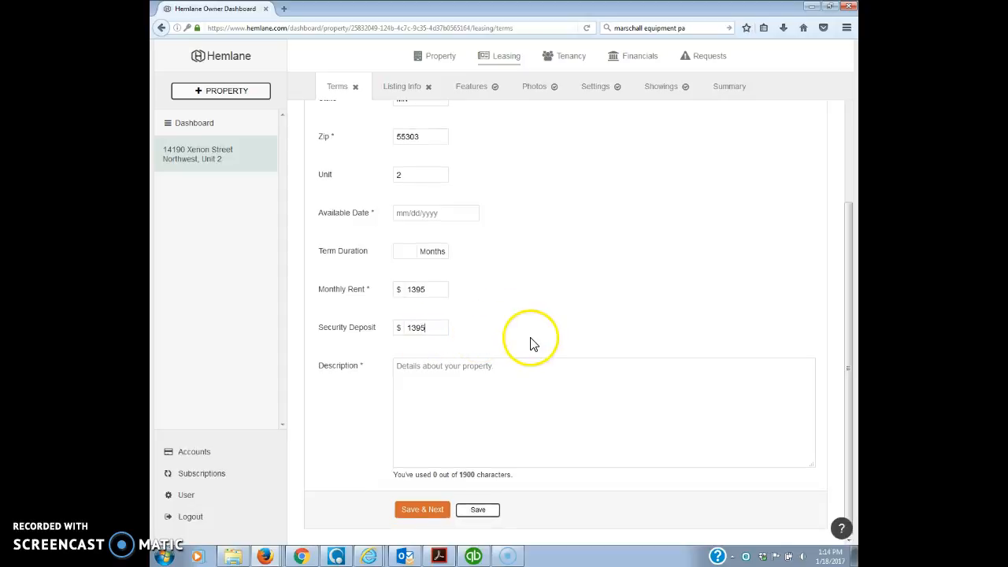
{"action": "left_click", "coordinate": [402, 253]}
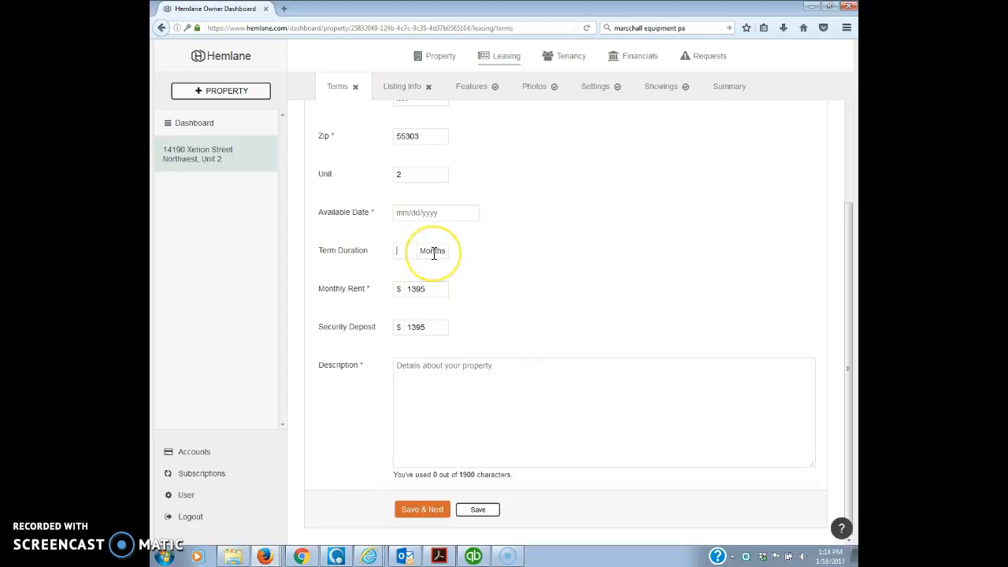
{"action": "left_click", "coordinate": [432, 211]}
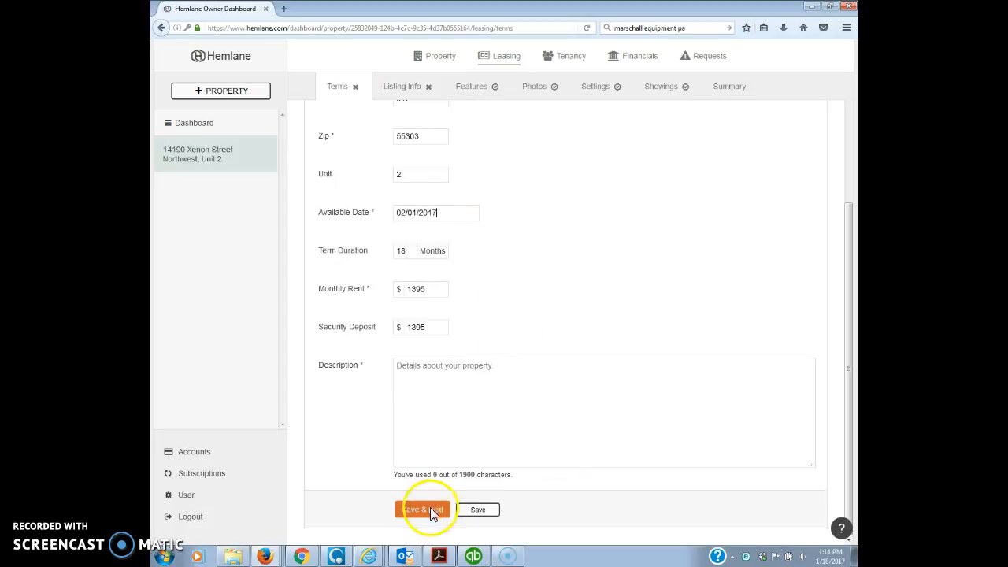
{"action": "left_click", "coordinate": [437, 511]}
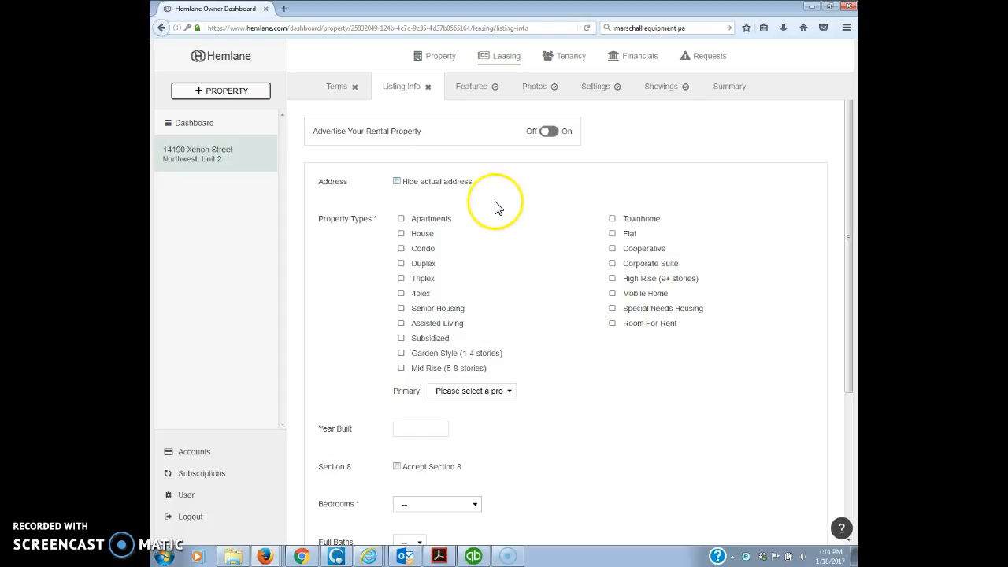
- Scroll through the Listing Info form to its Save buttons, leaving every field blank
{"action": "scroll", "coordinate": [476, 216], "scroll_direction": "down", "scroll_amount": 1}
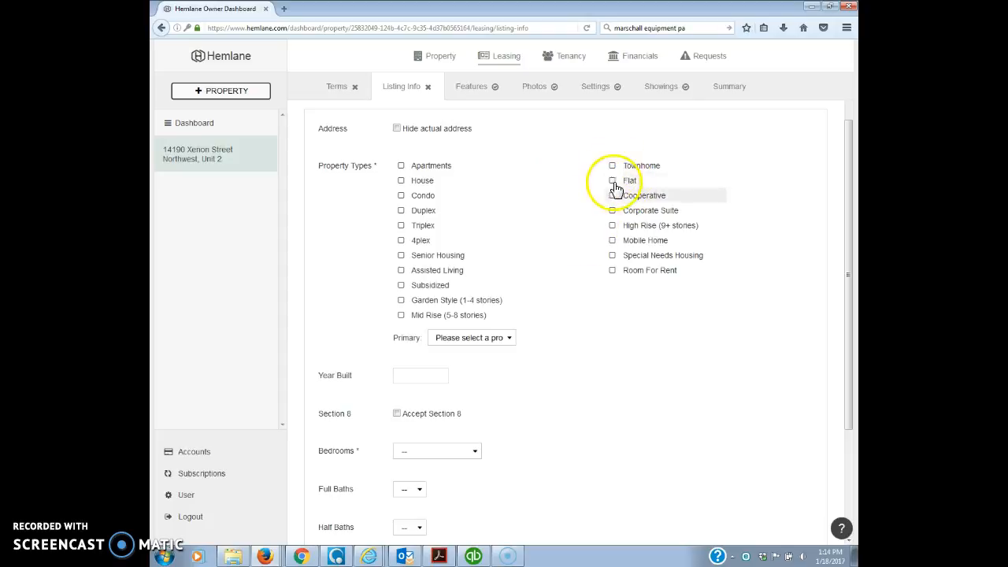
{"action": "scroll", "coordinate": [473, 331], "scroll_direction": "down", "scroll_amount": 1}
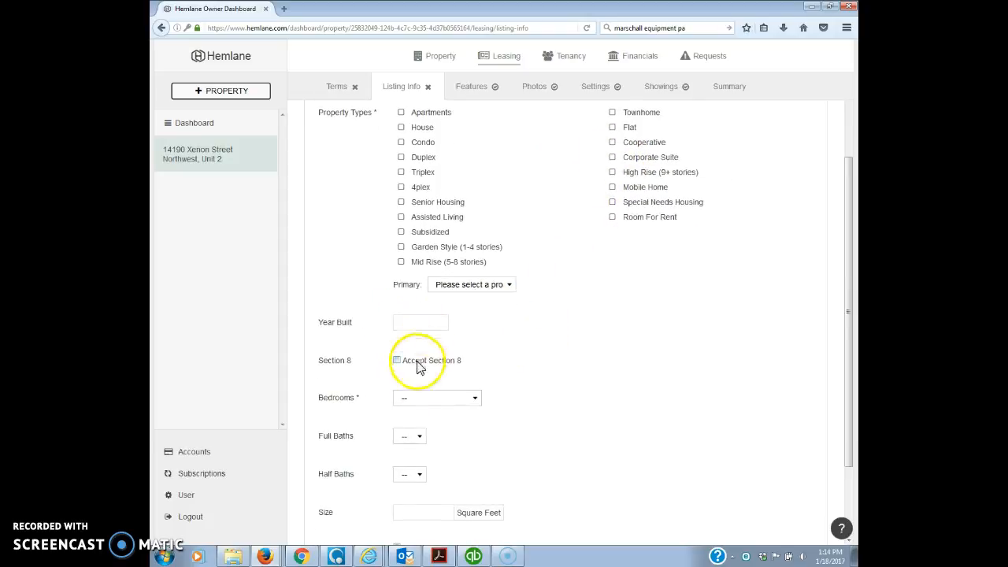
{"action": "scroll", "coordinate": [433, 382], "scroll_direction": "down", "scroll_amount": 1}
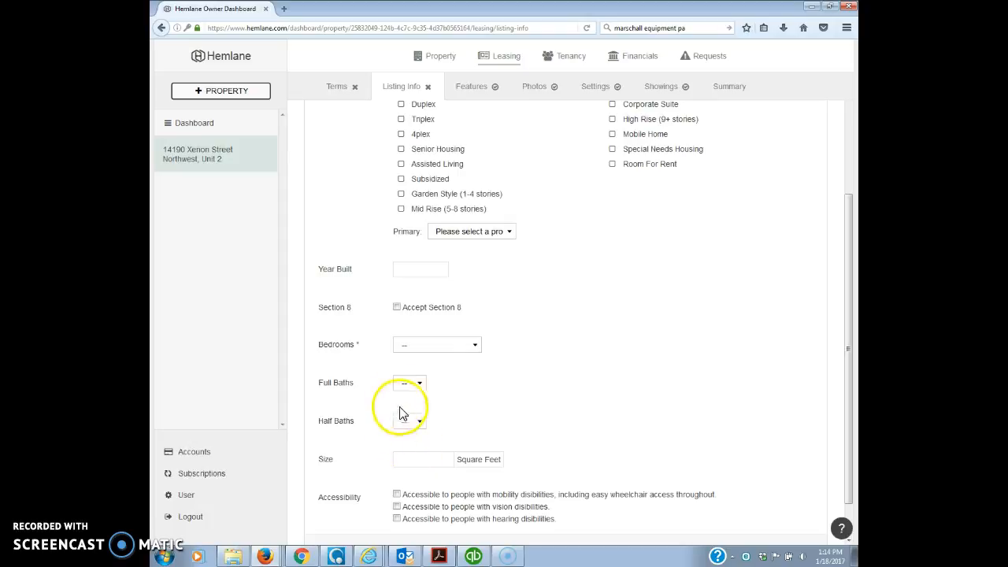
{"action": "scroll", "coordinate": [468, 447], "scroll_direction": "down", "scroll_amount": 1}
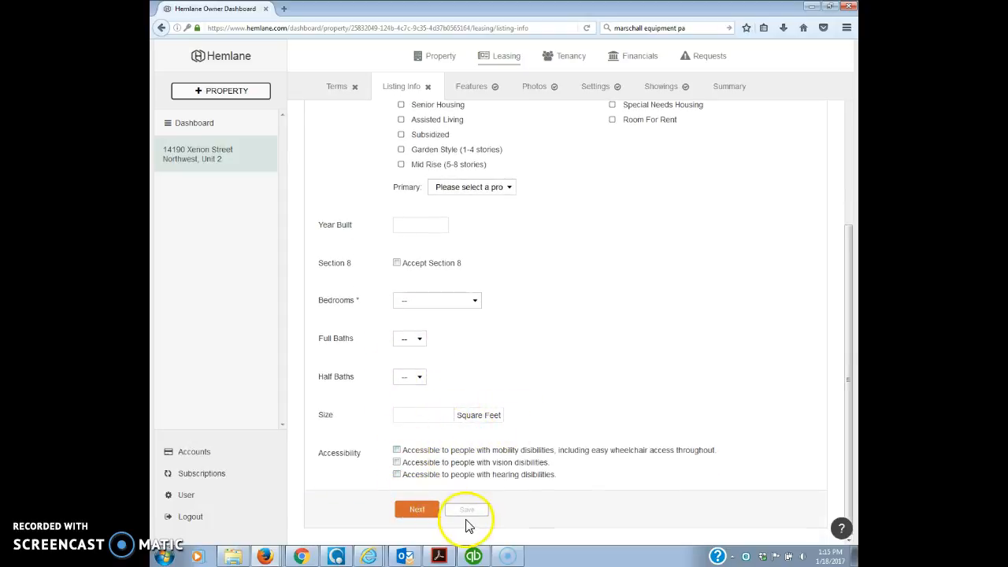
{"action": "scroll", "coordinate": [476, 465], "scroll_direction": "up", "scroll_amount": 4}
{"action": "left_click", "coordinate": [472, 88]}
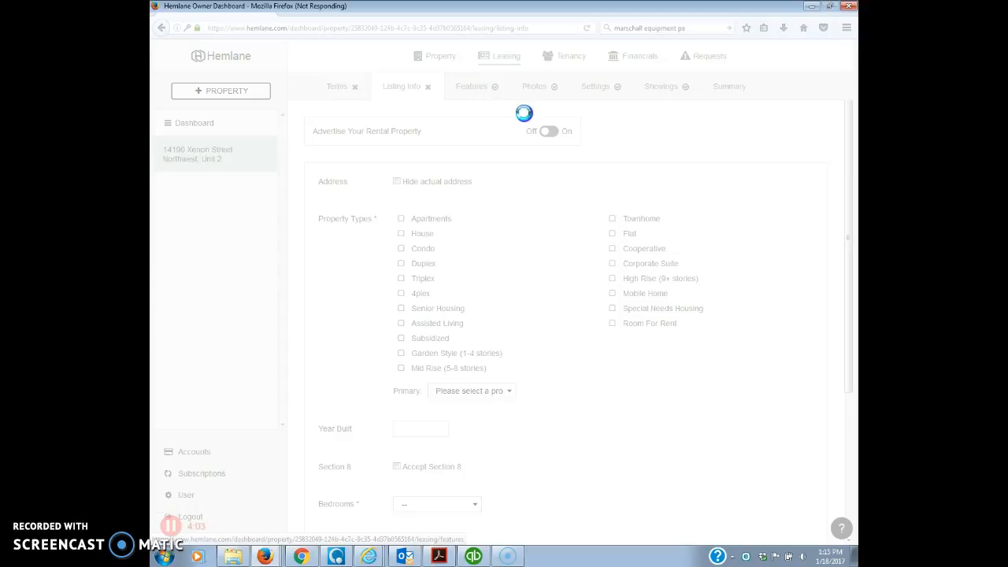
- Review the Utilities, Pets, Appliances, Amenities and Accessibility checklists under Features
{"action": "scroll", "coordinate": [523, 115], "scroll_direction": "down", "scroll_amount": 5}
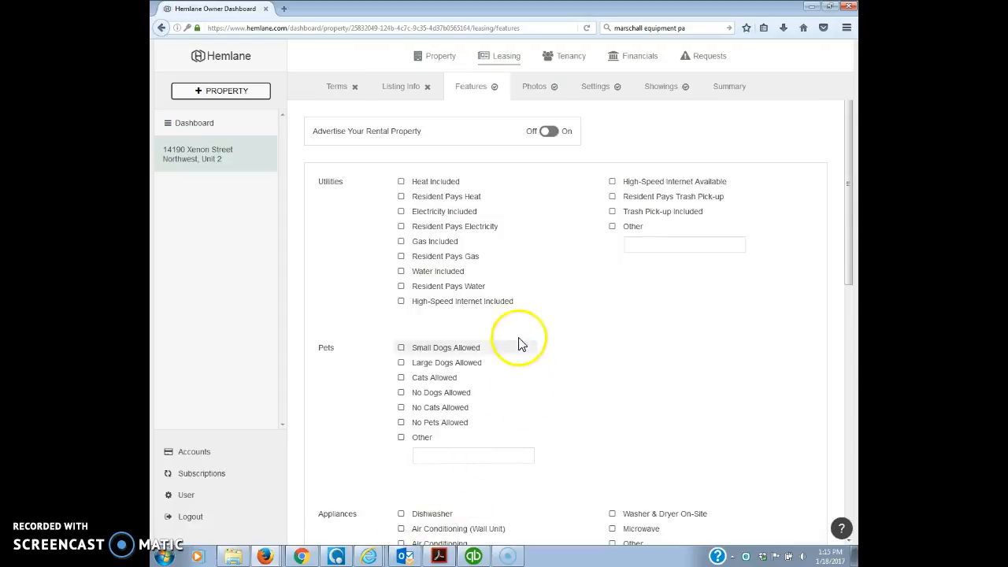
{"action": "scroll", "coordinate": [519, 218], "scroll_direction": "down", "scroll_amount": 1}
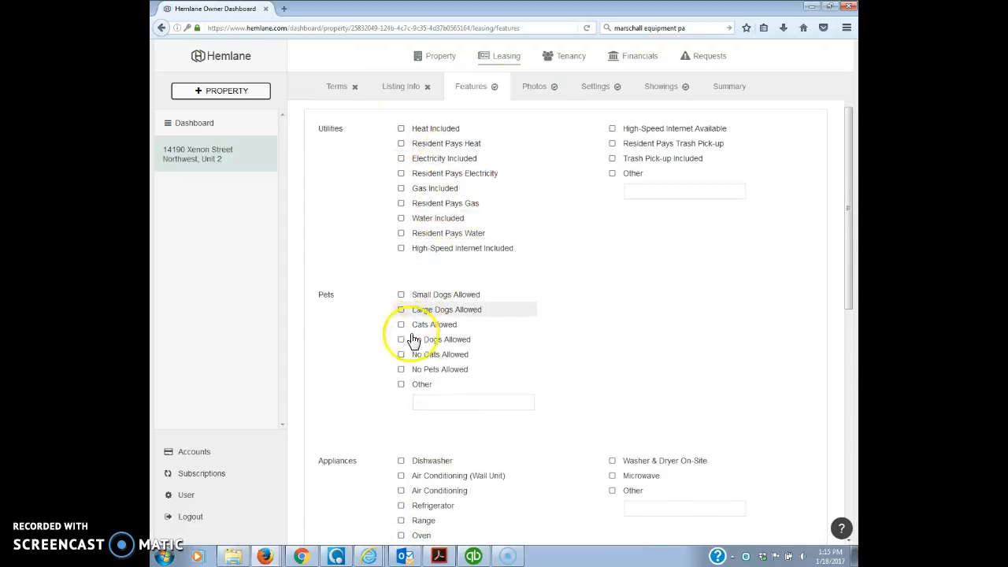
{"action": "scroll", "coordinate": [520, 367], "scroll_direction": "down", "scroll_amount": 2}
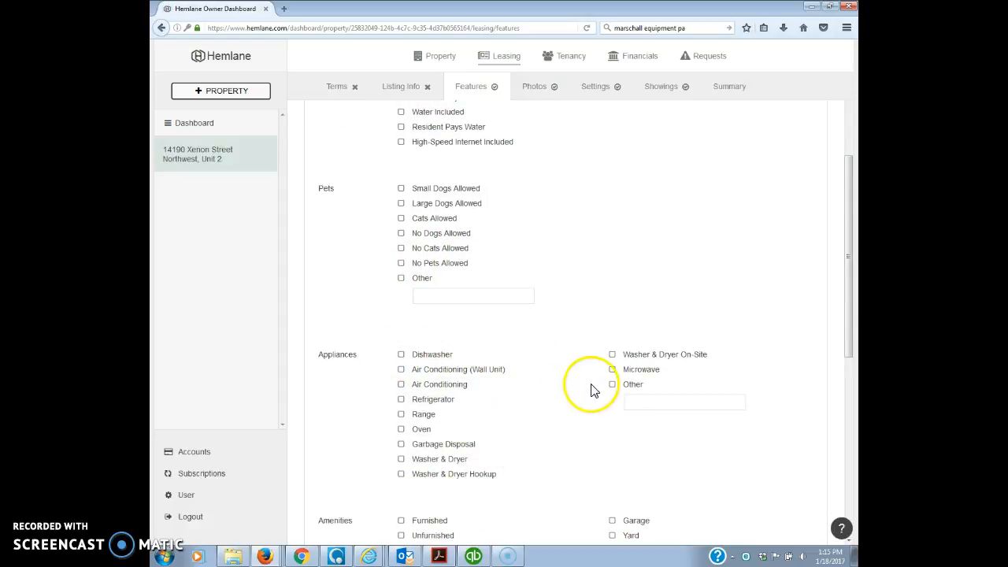
{"action": "scroll", "coordinate": [591, 386], "scroll_direction": "down", "scroll_amount": 3}
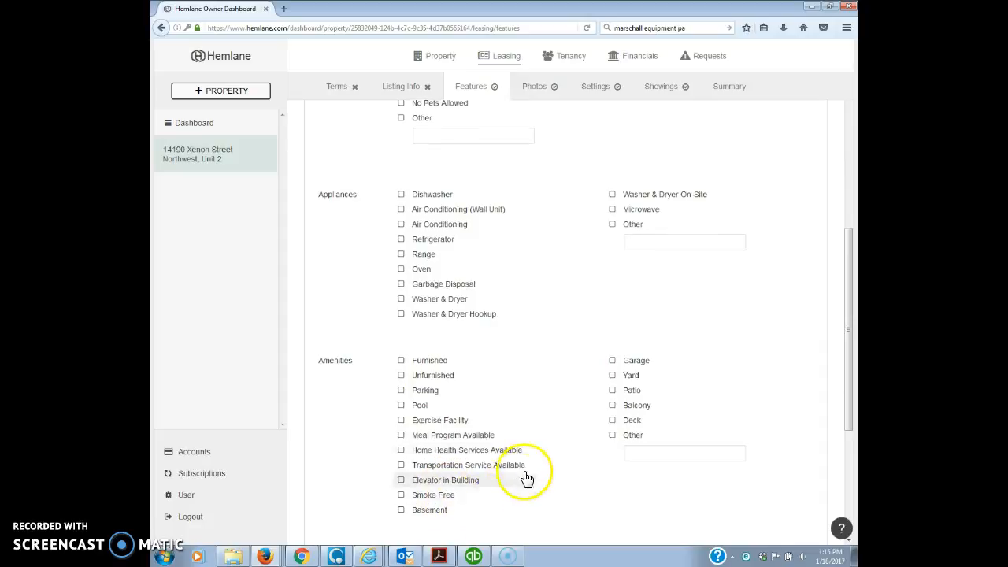
{"action": "scroll", "coordinate": [524, 475], "scroll_direction": "down", "scroll_amount": 2}
{"action": "scroll", "coordinate": [516, 441], "scroll_direction": "down", "scroll_amount": 3}
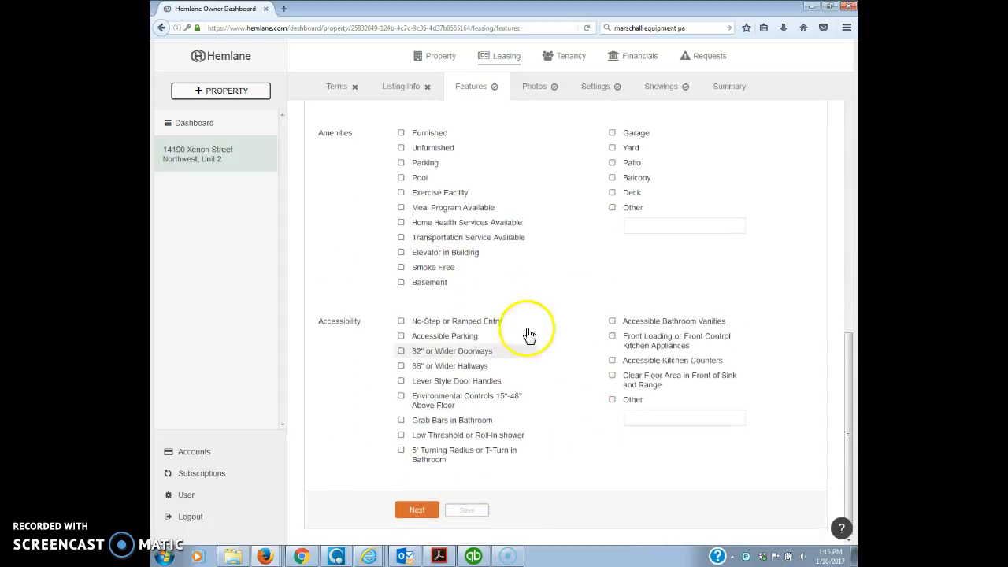
{"action": "scroll", "coordinate": [529, 335], "scroll_direction": "up", "scroll_amount": 5}
{"action": "left_click", "coordinate": [534, 88]}
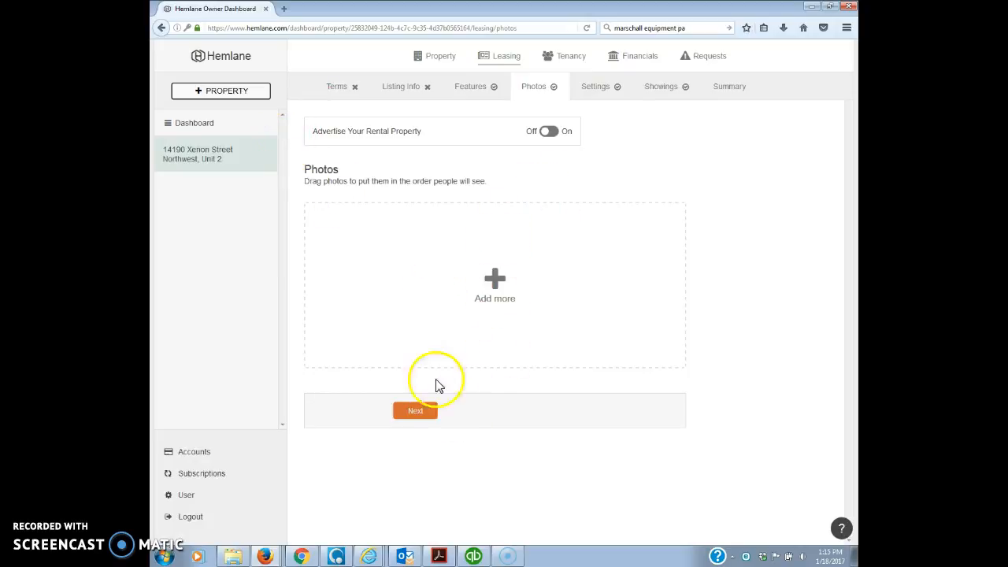
- In leasing Settings, tick 'Designate an inquiries responder' to reveal the Email, Phone Number and Hours fields
{"action": "left_click", "coordinate": [597, 89]}
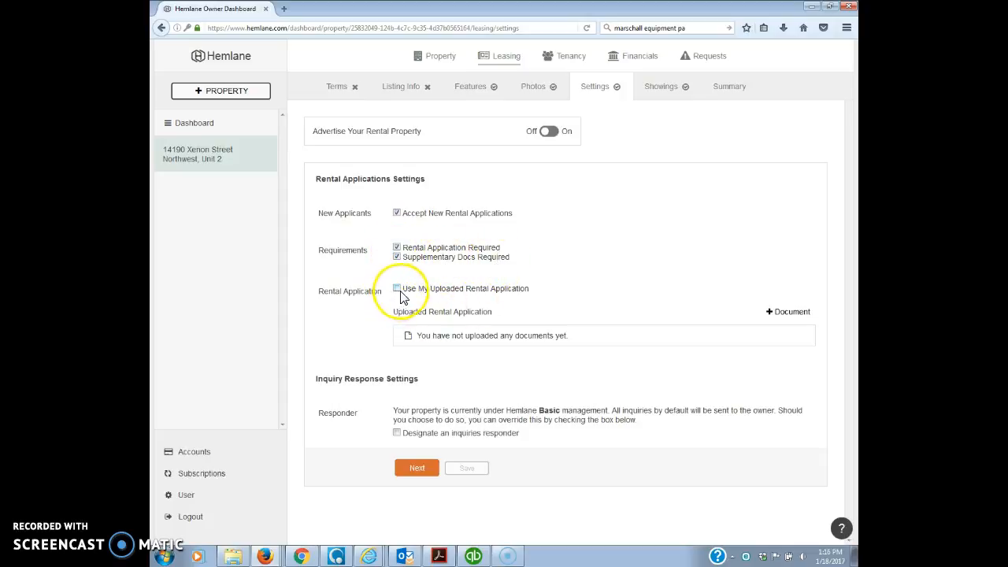
{"action": "left_click", "coordinate": [591, 258]}
{"action": "left_click", "coordinate": [397, 434]}
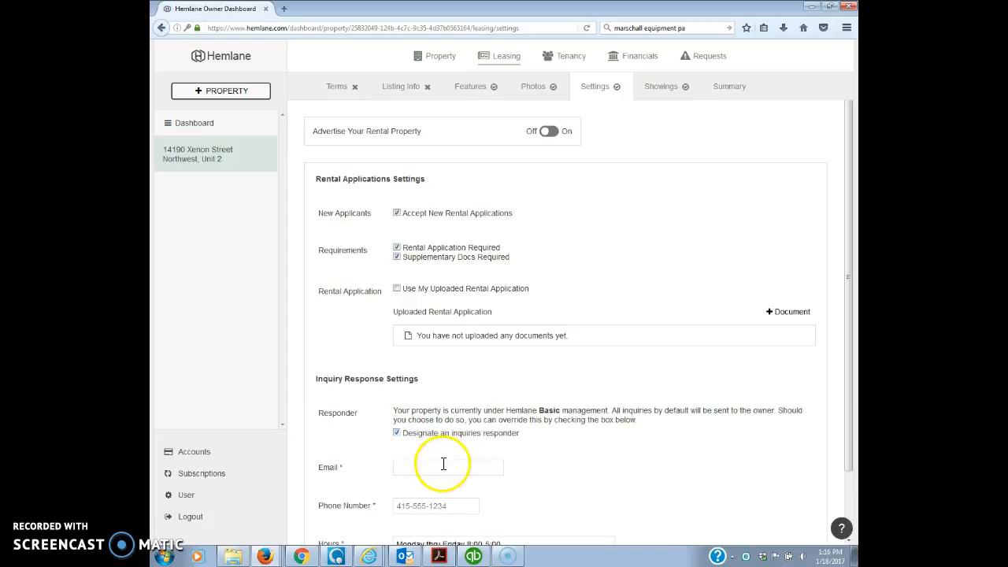
{"action": "scroll", "coordinate": [443, 464], "scroll_direction": "down", "scroll_amount": 1}
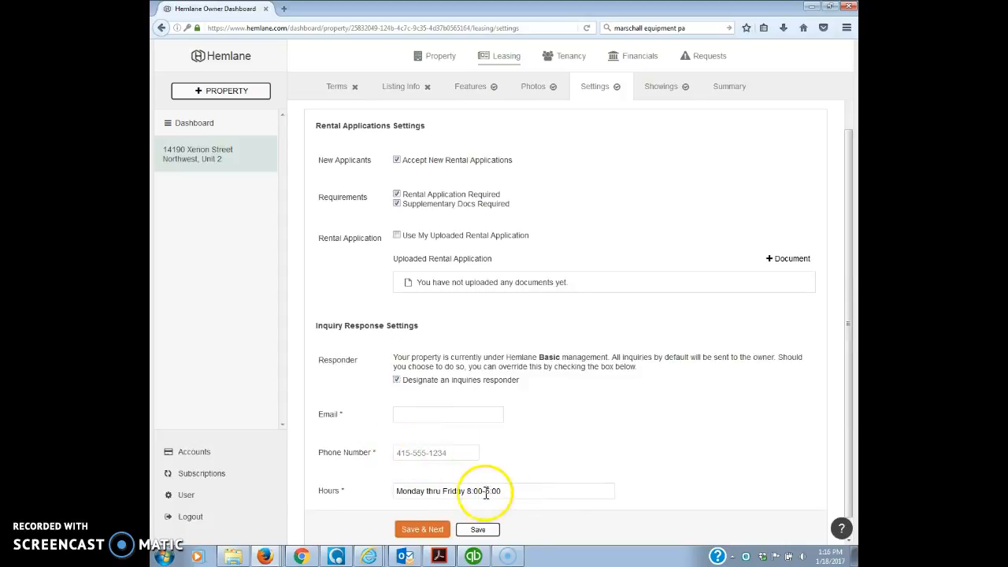
{"action": "scroll", "coordinate": [544, 425], "scroll_direction": "up", "scroll_amount": 2}
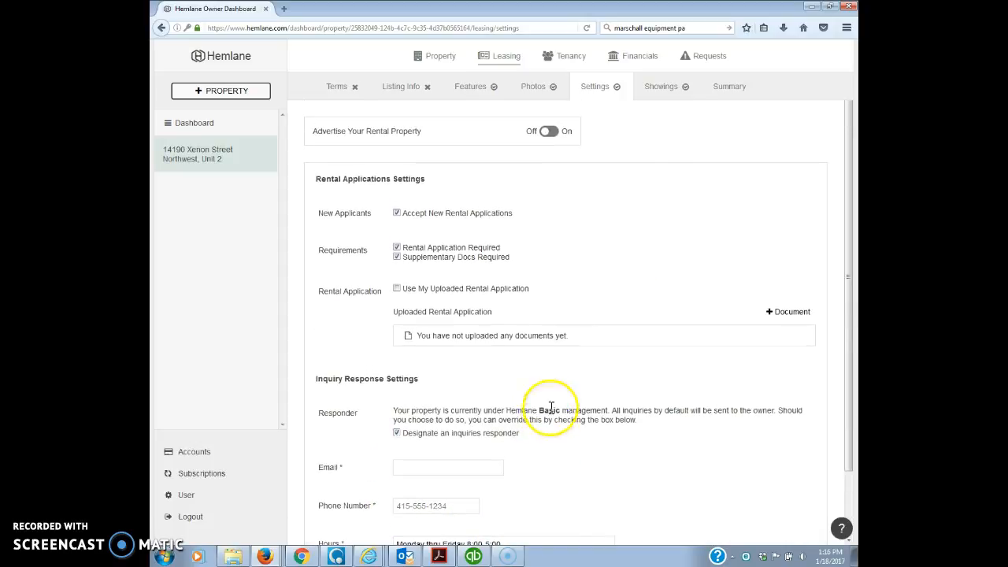
{"action": "left_click", "coordinate": [664, 88]}
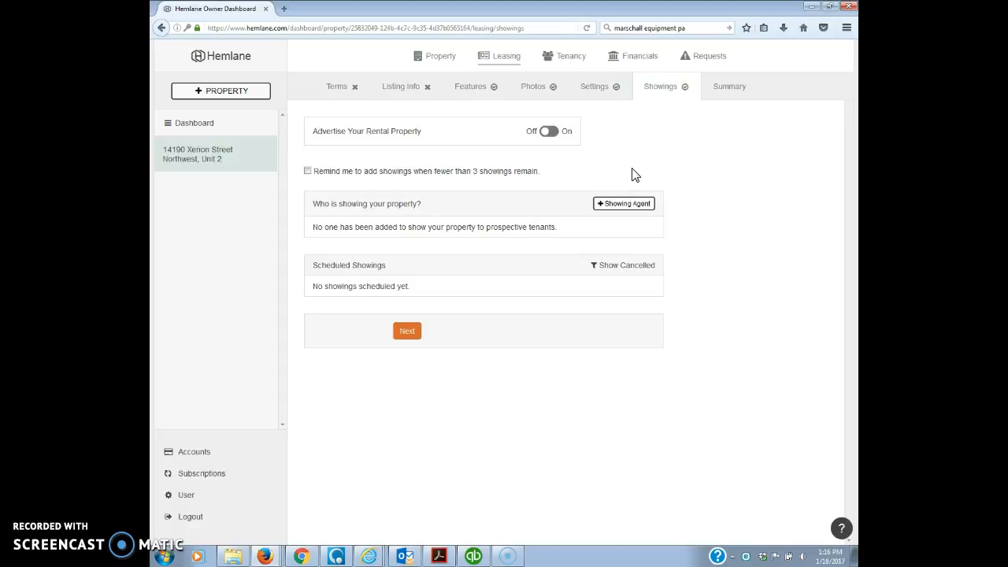
- Review the empty Showings tab, then open the leasing Summary of partner websites
{"action": "left_click", "coordinate": [732, 92]}
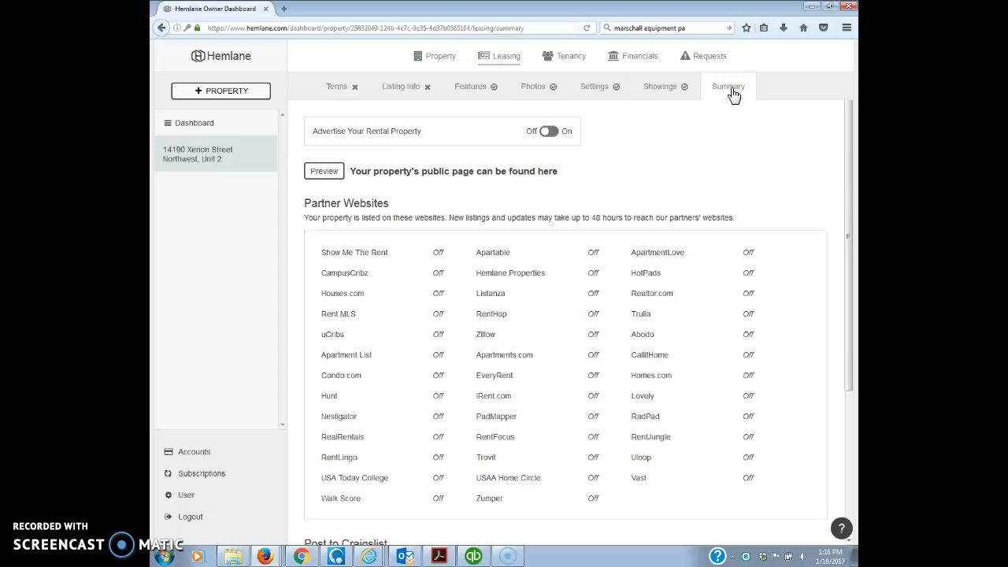
{"action": "scroll", "coordinate": [696, 145], "scroll_direction": "down", "scroll_amount": 1}
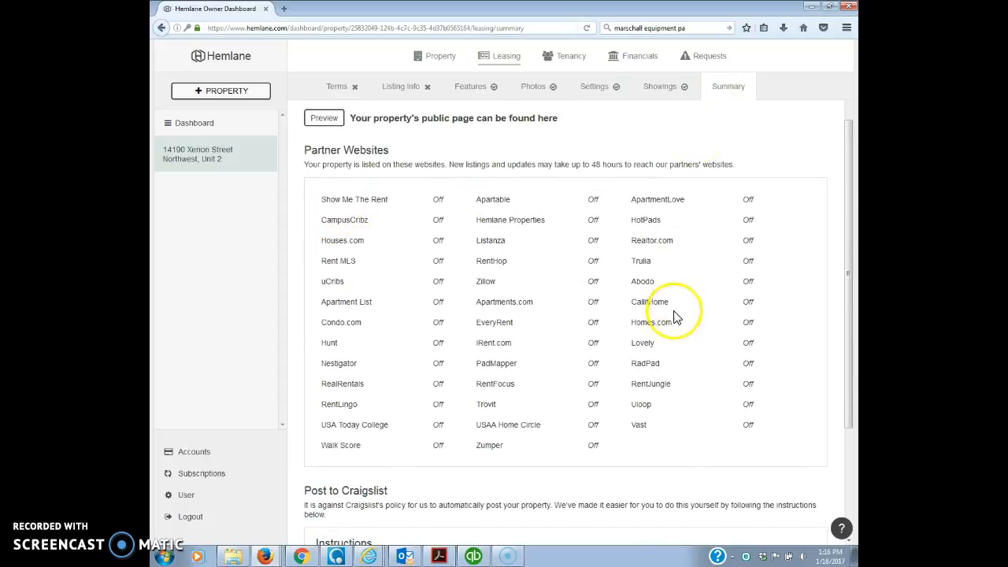
{"action": "scroll", "coordinate": [668, 404], "scroll_direction": "down", "scroll_amount": 1}
{"action": "scroll", "coordinate": [668, 405], "scroll_direction": "down", "scroll_amount": 1}
{"action": "scroll", "coordinate": [358, 429], "scroll_direction": "down", "scroll_amount": 1}
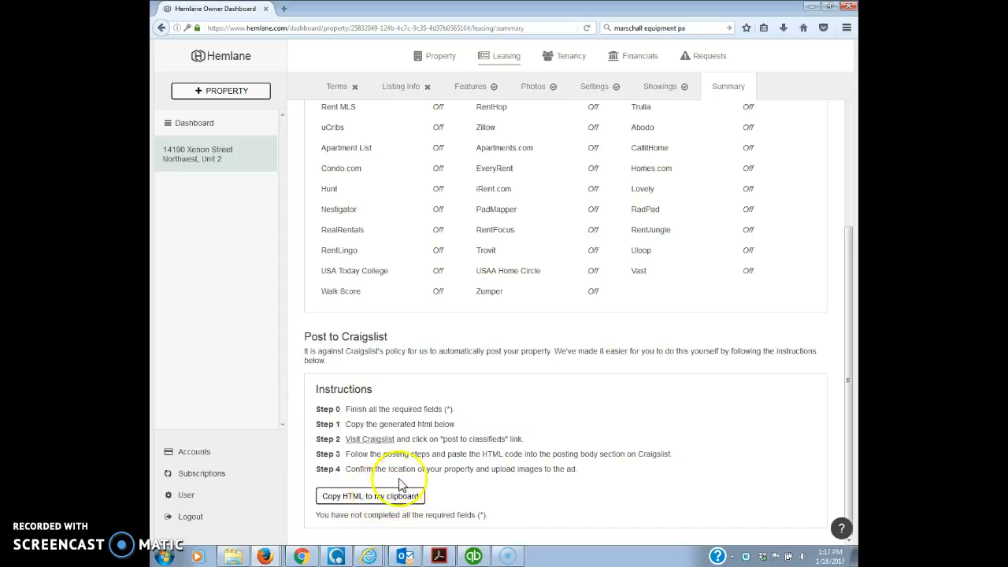
{"action": "scroll", "coordinate": [428, 473], "scroll_direction": "up", "scroll_amount": 5}
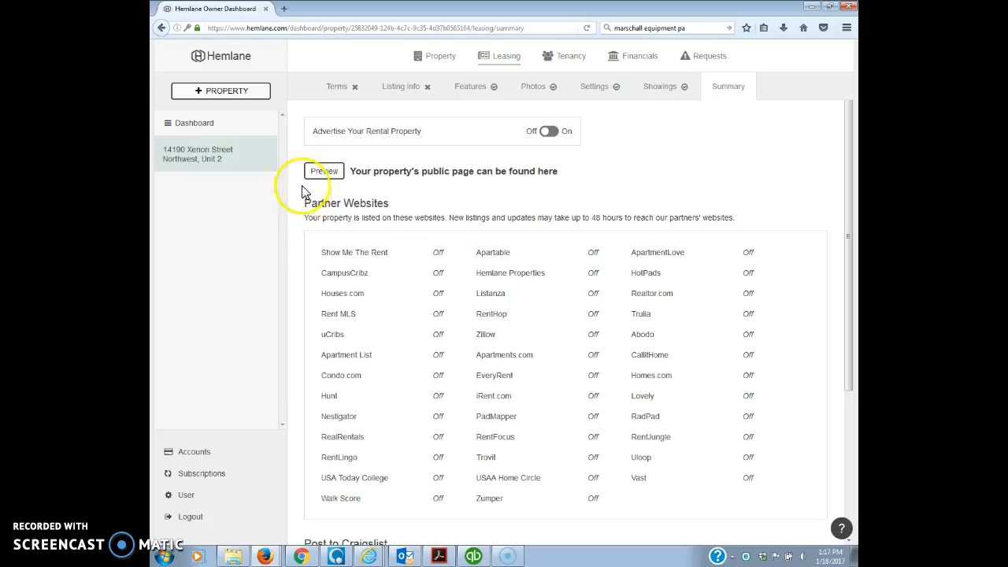
{"action": "left_click", "coordinate": [324, 171]}
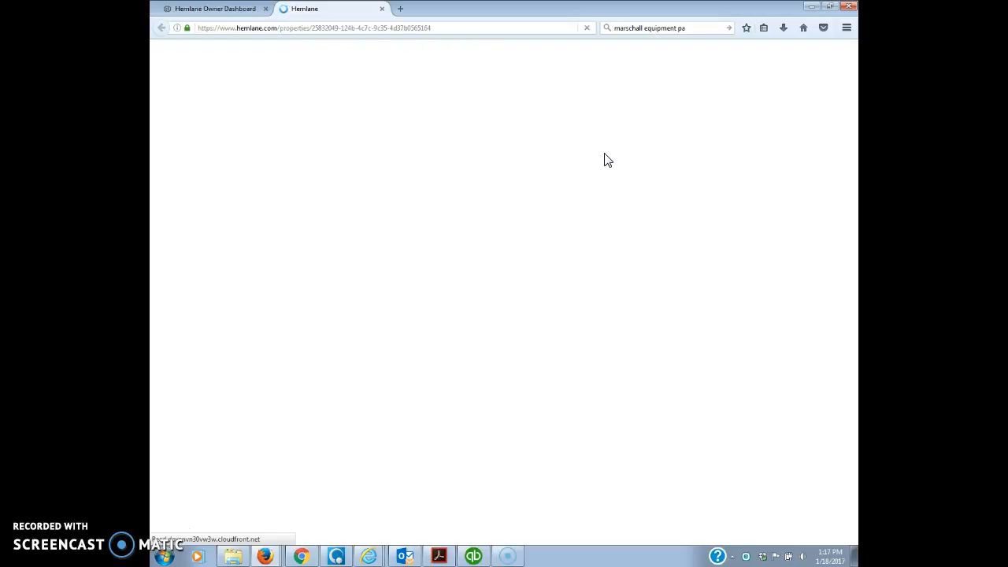
{"action": "left_click", "coordinate": [664, 29]}
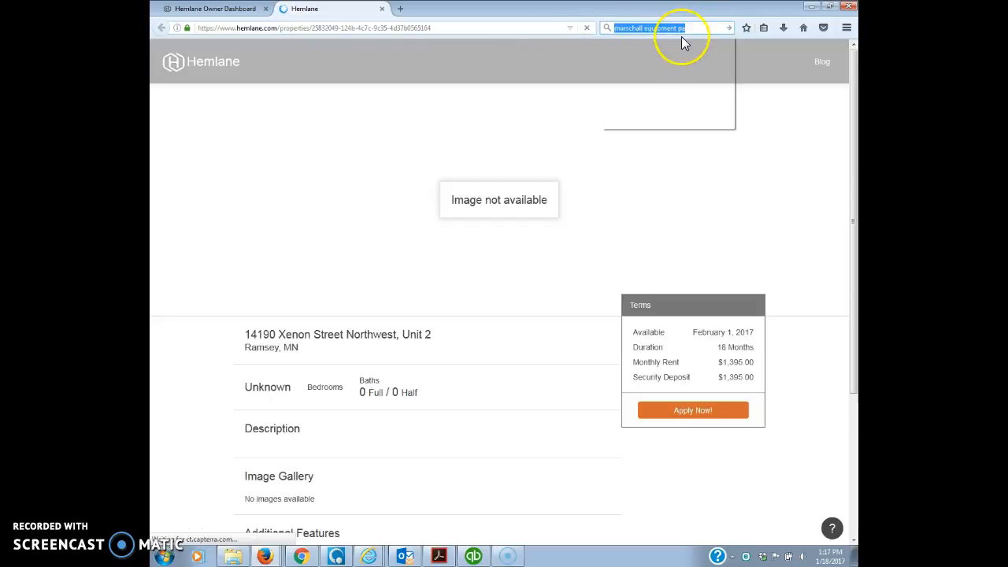
{"action": "key", "text": "BackSpace"}
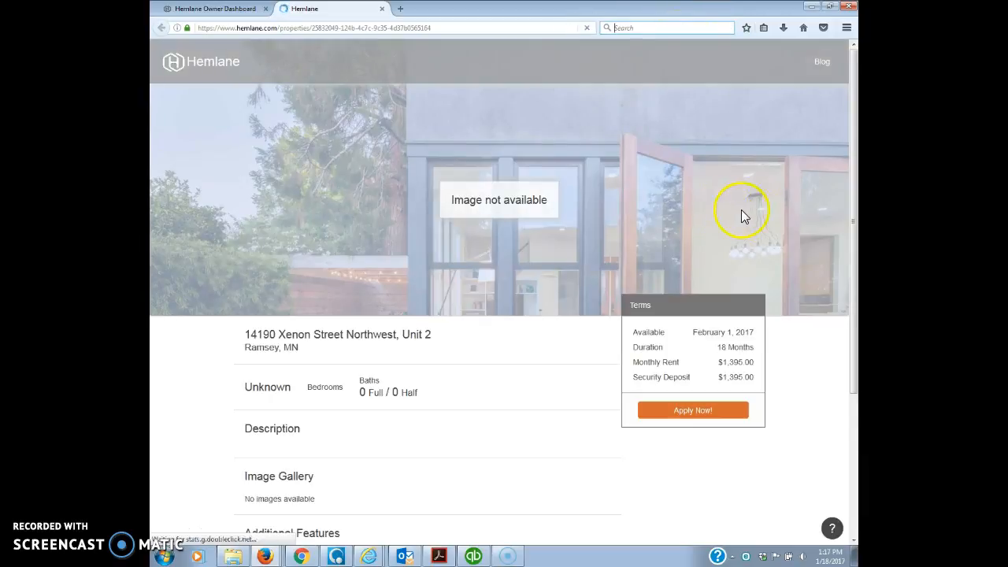
{"action": "scroll", "coordinate": [792, 243], "scroll_direction": "down", "scroll_amount": 2}
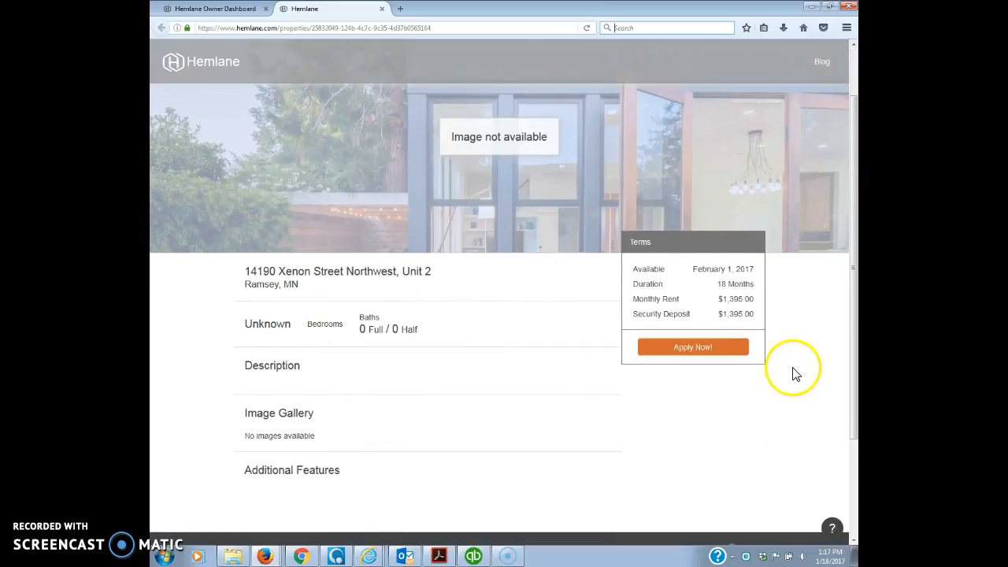
{"action": "scroll", "coordinate": [792, 374], "scroll_direction": "up", "scroll_amount": 2}
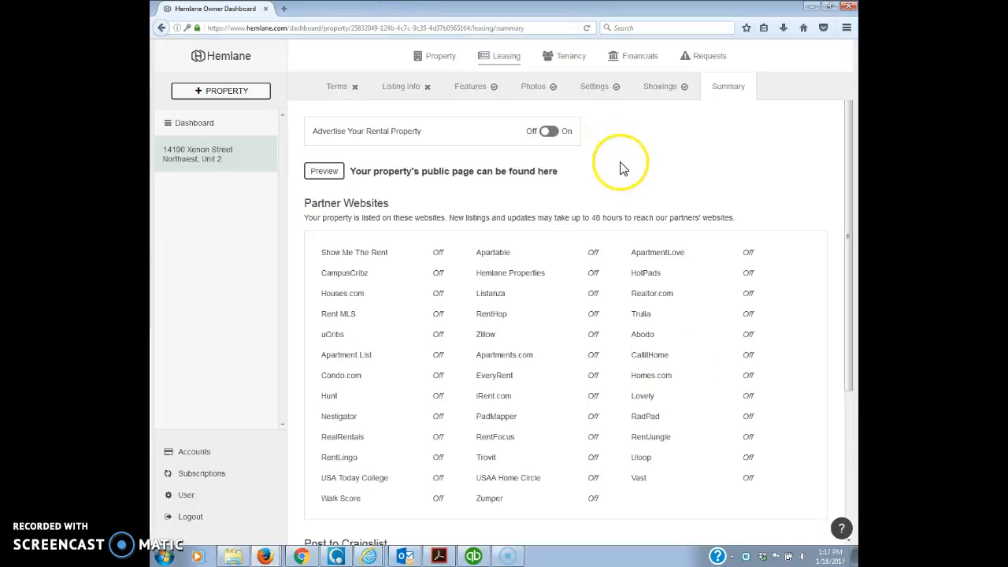
- From Tenancy, start inviting a tenant, keeping them as a separate tenant rather than a co-tenant
{"action": "left_click", "coordinate": [574, 60]}
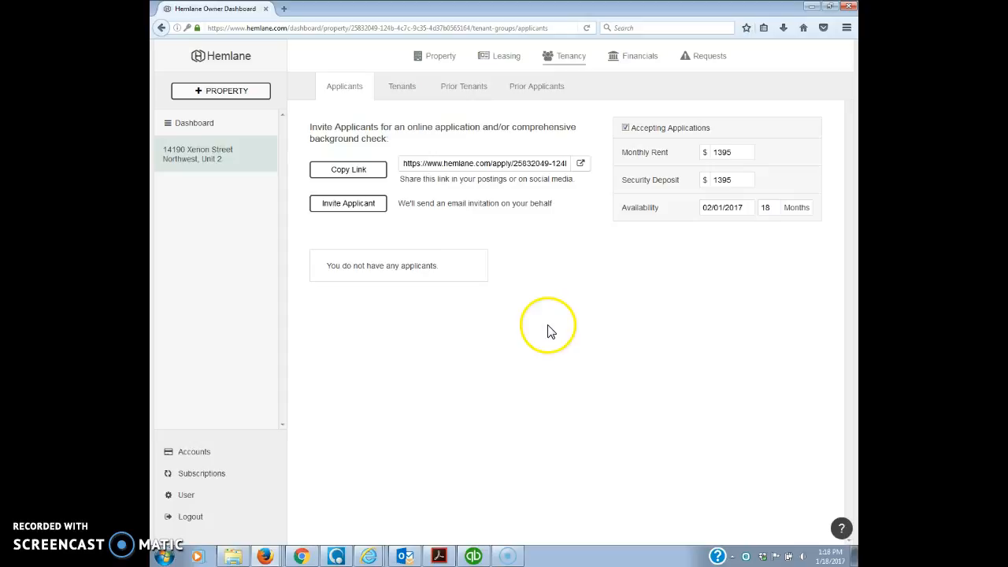
{"action": "left_click", "coordinate": [351, 204]}
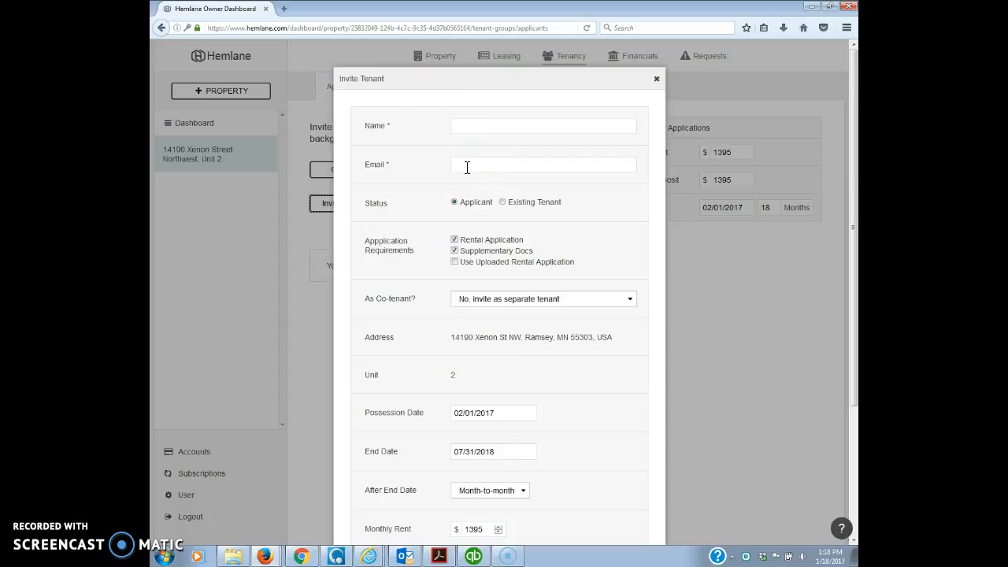
{"action": "scroll", "coordinate": [579, 293], "scroll_direction": "down", "scroll_amount": 1}
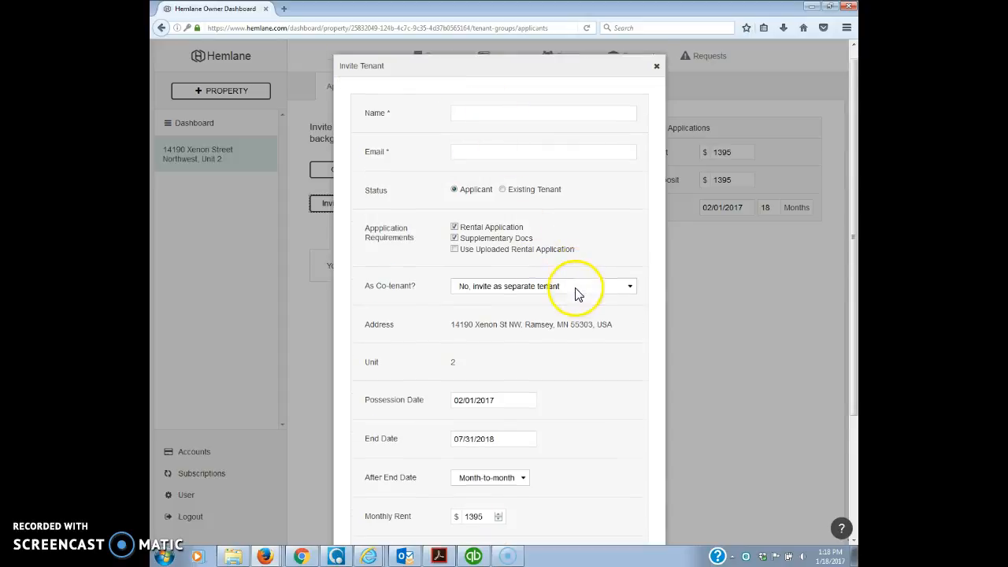
{"action": "scroll", "coordinate": [579, 293], "scroll_direction": "down", "scroll_amount": 1}
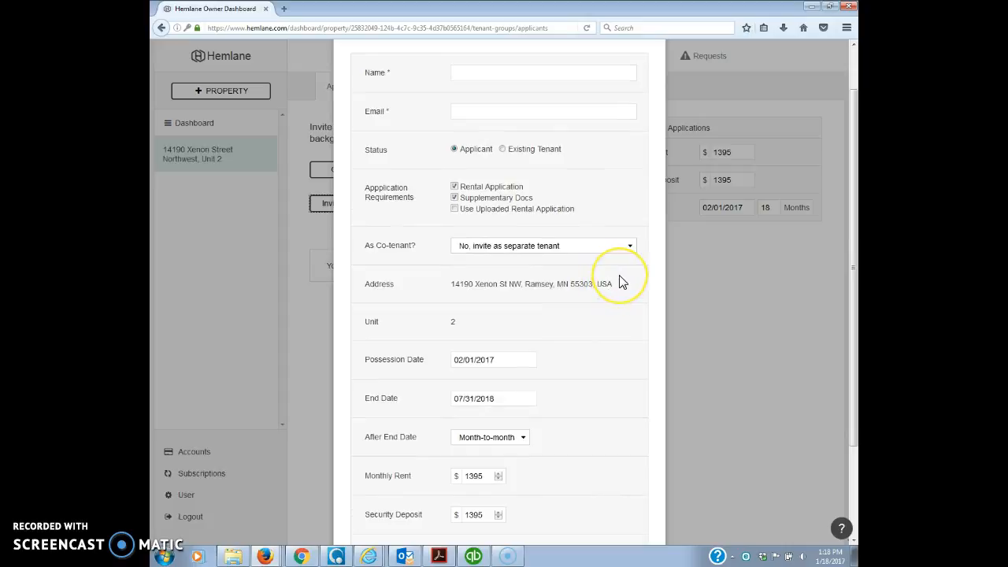
{"action": "scroll", "coordinate": [623, 282], "scroll_direction": "up", "scroll_amount": 2}
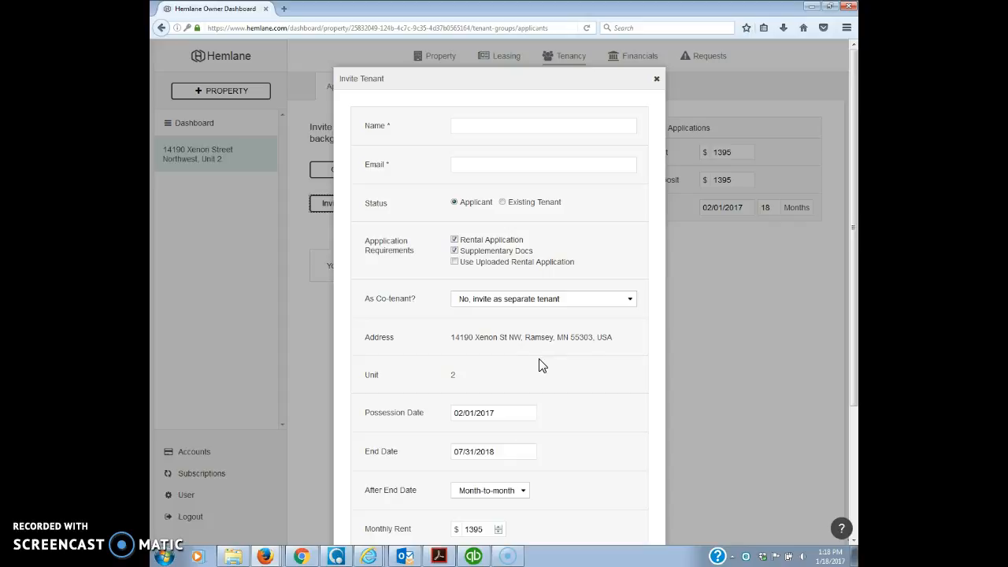
{"action": "left_click", "coordinate": [630, 300]}
{"action": "left_click", "coordinate": [601, 314]}
{"action": "left_click", "coordinate": [618, 267]}
- Assess a 50 late fee from the 5th of the month, submit the invitation and close the form
{"action": "scroll", "coordinate": [591, 292], "scroll_direction": "down", "scroll_amount": 4}
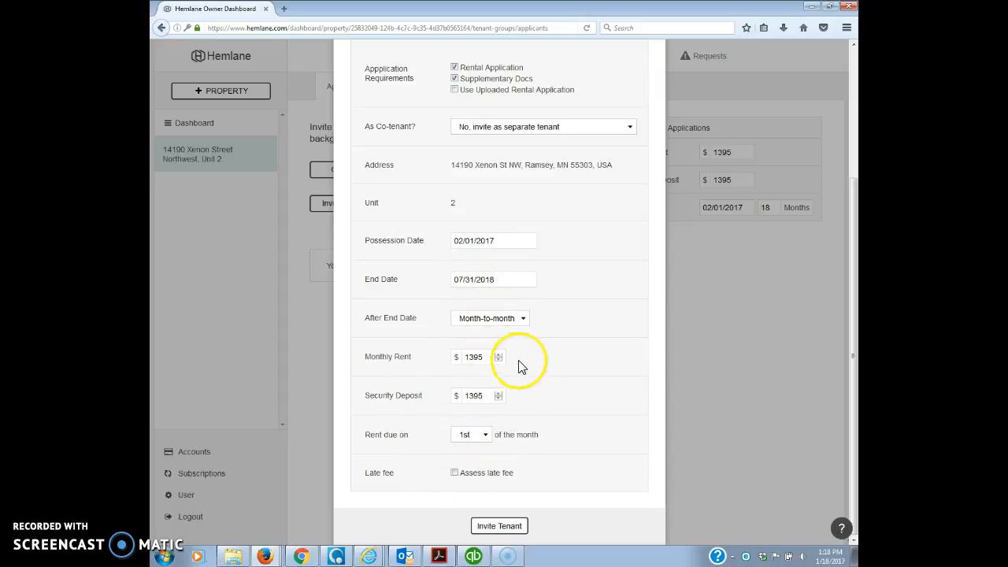
{"action": "left_click", "coordinate": [455, 474]}
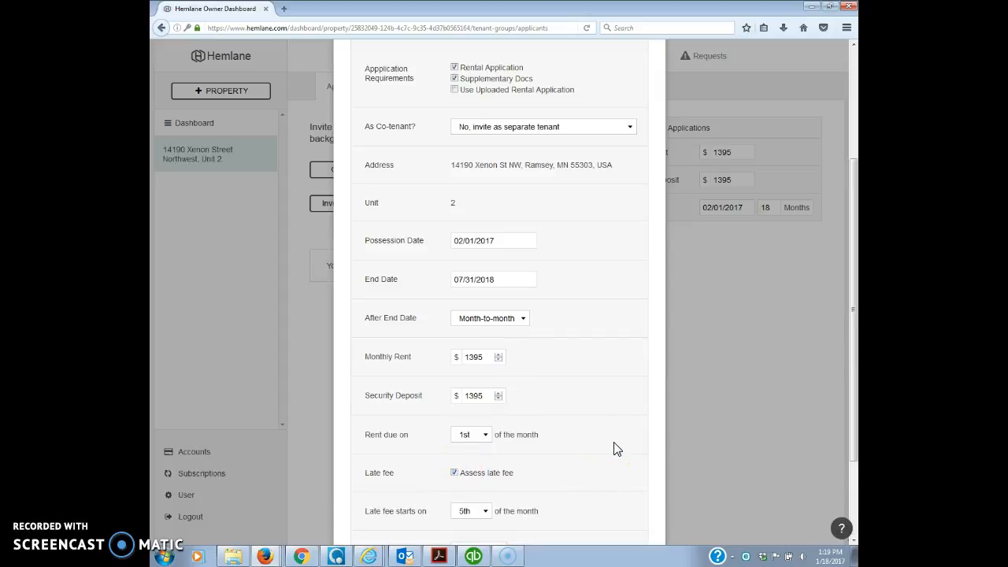
{"action": "scroll", "coordinate": [615, 445], "scroll_direction": "down", "scroll_amount": 3}
{"action": "left_click", "coordinate": [455, 357]}
{"action": "left_click", "coordinate": [454, 475]}
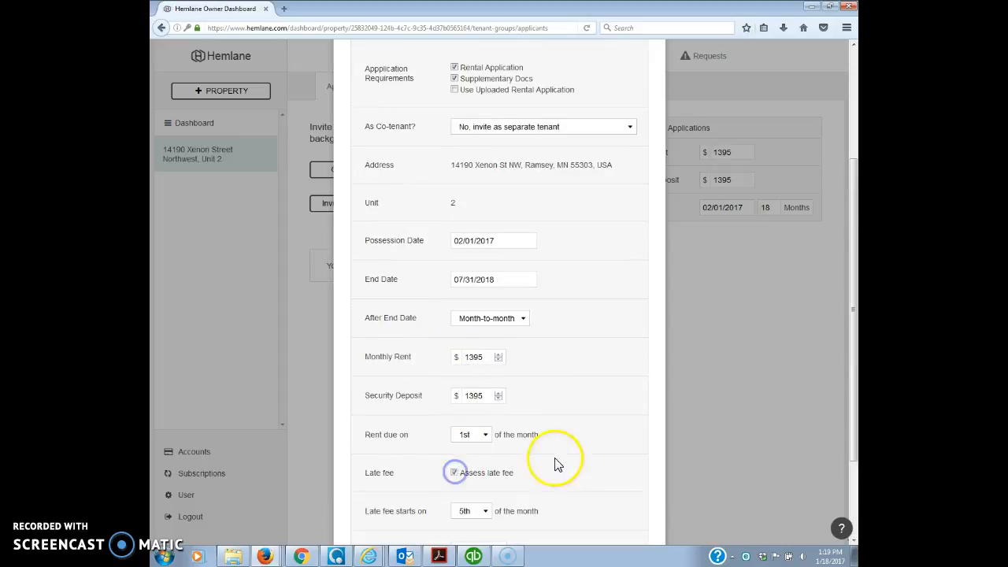
{"action": "scroll", "coordinate": [564, 452], "scroll_direction": "down", "scroll_amount": 3}
{"action": "left_click", "coordinate": [453, 482]}
{"action": "type", "text": "50"}
{"action": "left_click", "coordinate": [619, 446]}
{"action": "scroll", "coordinate": [583, 441], "scroll_direction": "down", "scroll_amount": 1}
{"action": "left_click", "coordinate": [504, 524]}
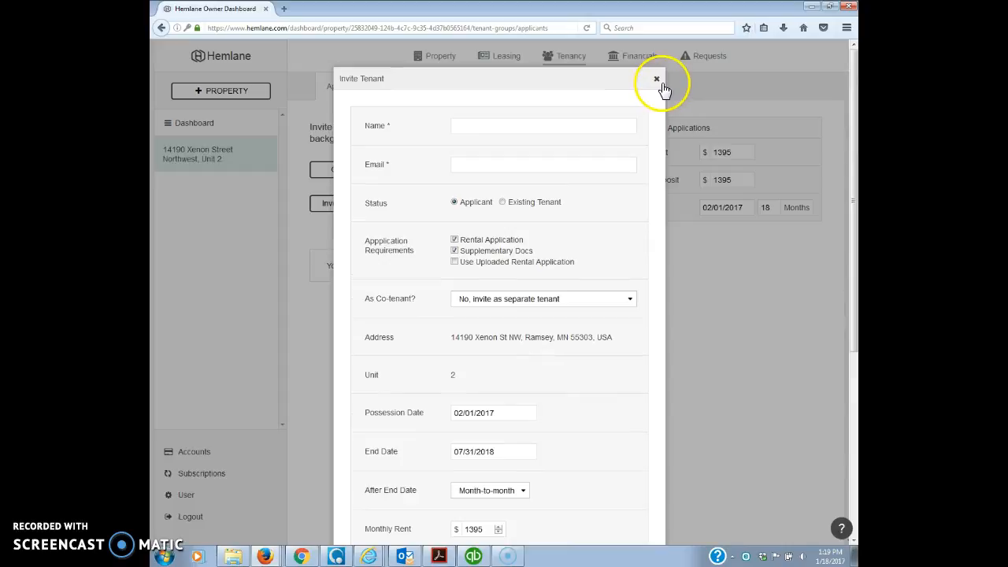
{"action": "left_click", "coordinate": [657, 79]}
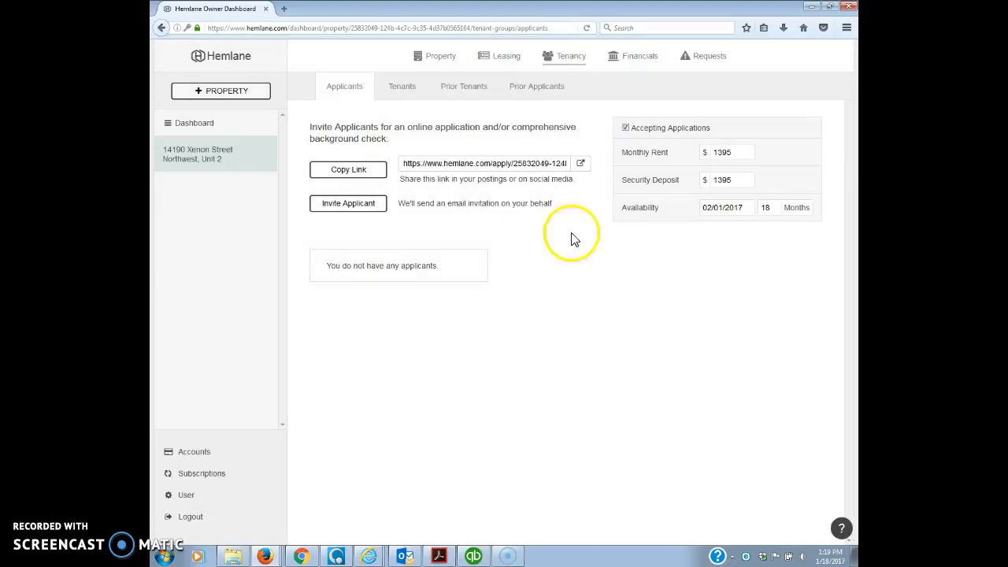
- Review the Tenants, Prior Tenants and Prior Applicants tabs, then the property's Financials transactions
{"action": "left_click", "coordinate": [402, 94]}
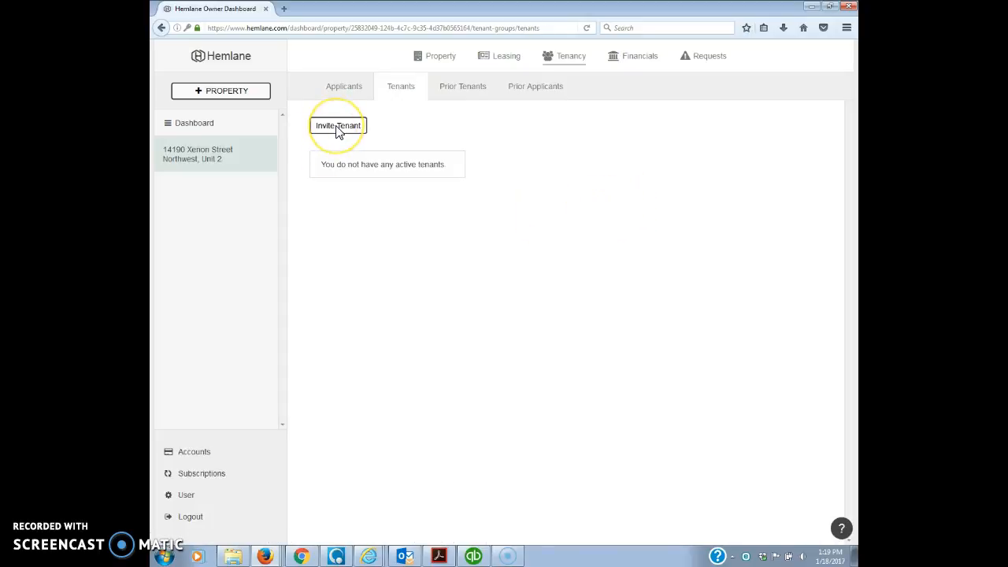
{"action": "left_click", "coordinate": [464, 88]}
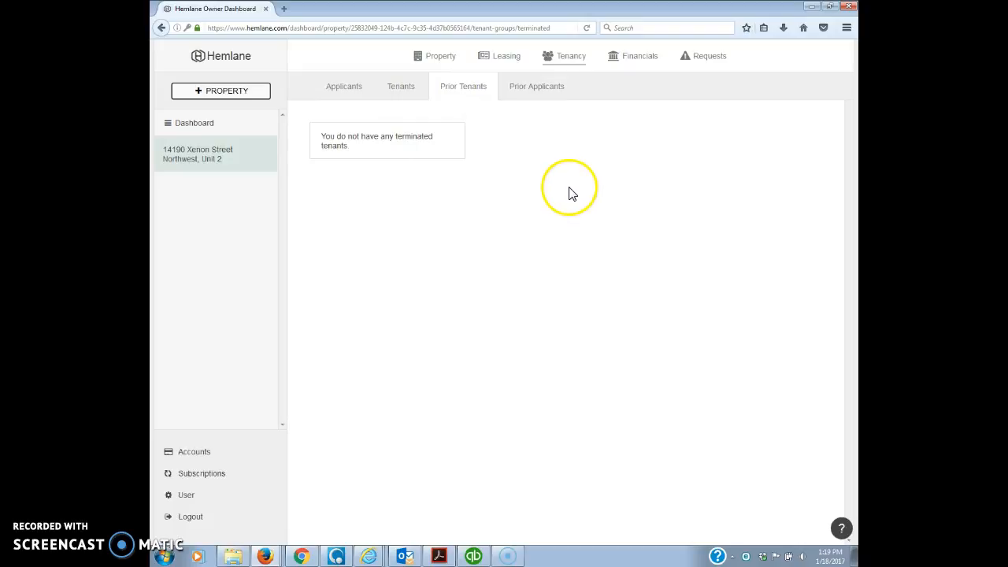
{"action": "left_click", "coordinate": [543, 91]}
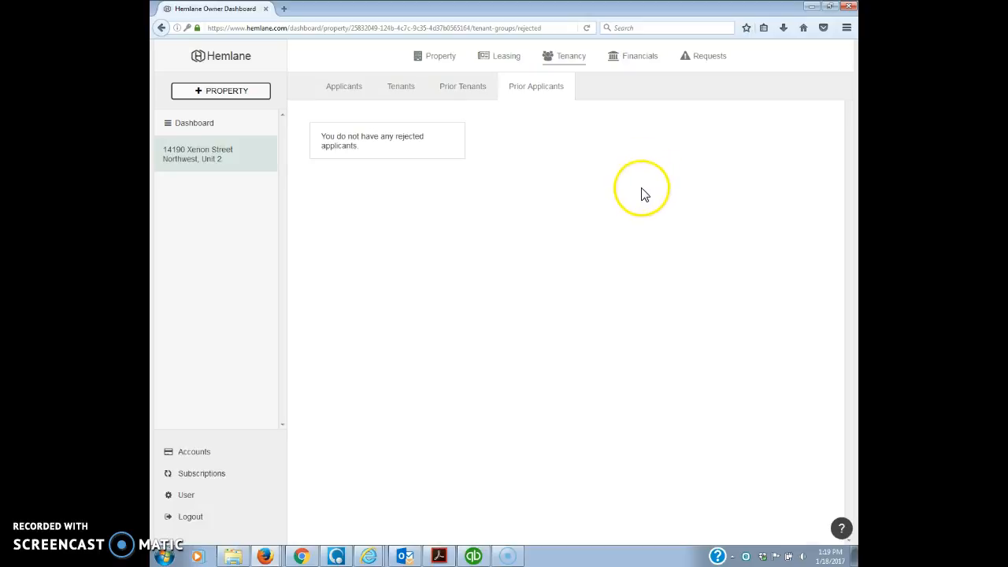
{"action": "left_click", "coordinate": [642, 61]}
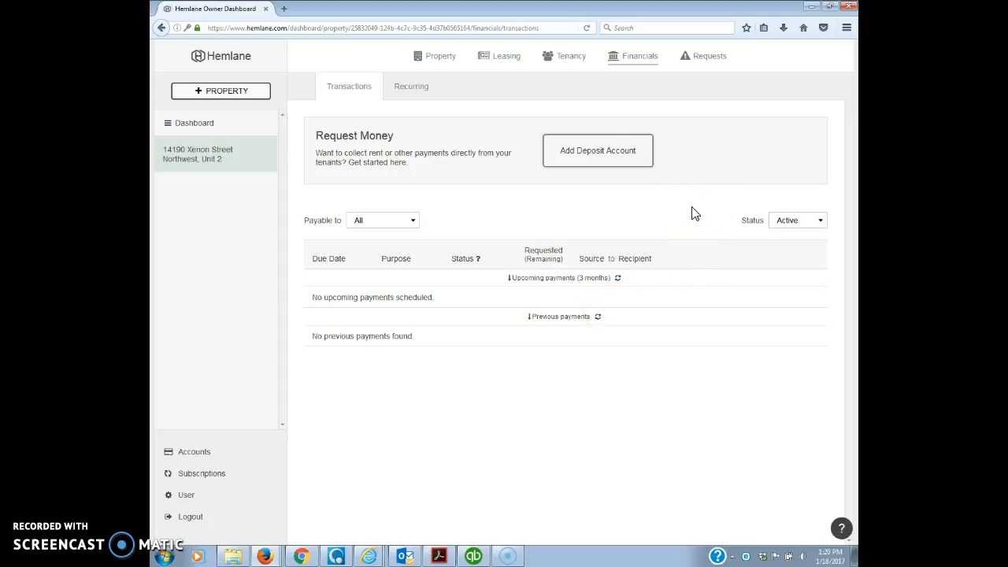
- Show the property's service requests filtered to Open Only
{"action": "left_click", "coordinate": [709, 59]}
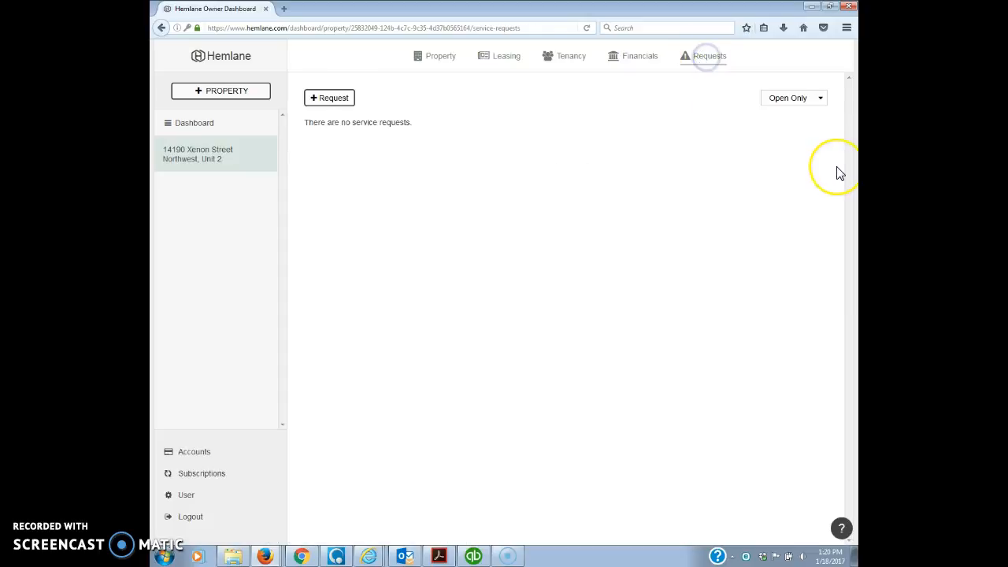
{"action": "left_click", "coordinate": [822, 98]}
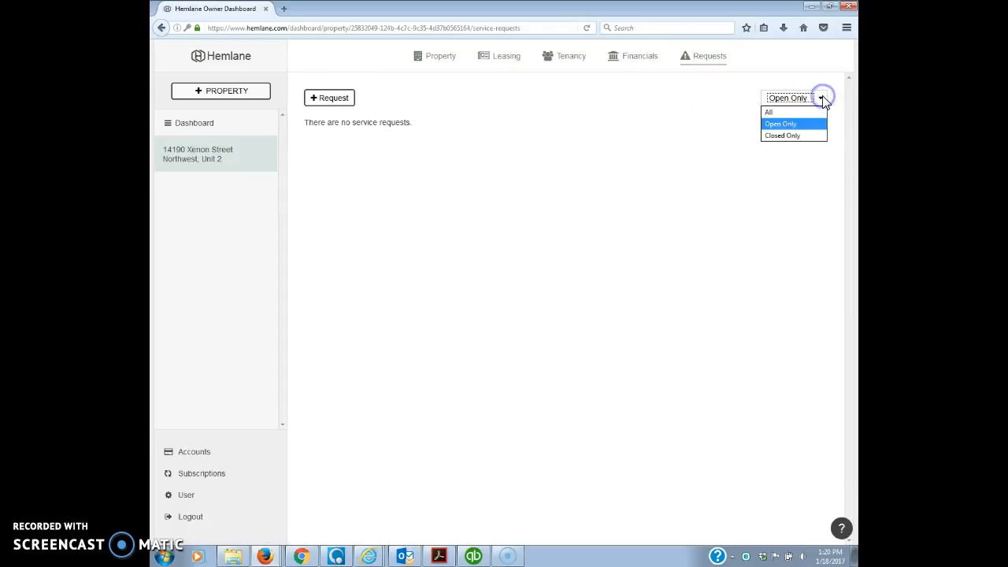
{"action": "left_click", "coordinate": [792, 123]}
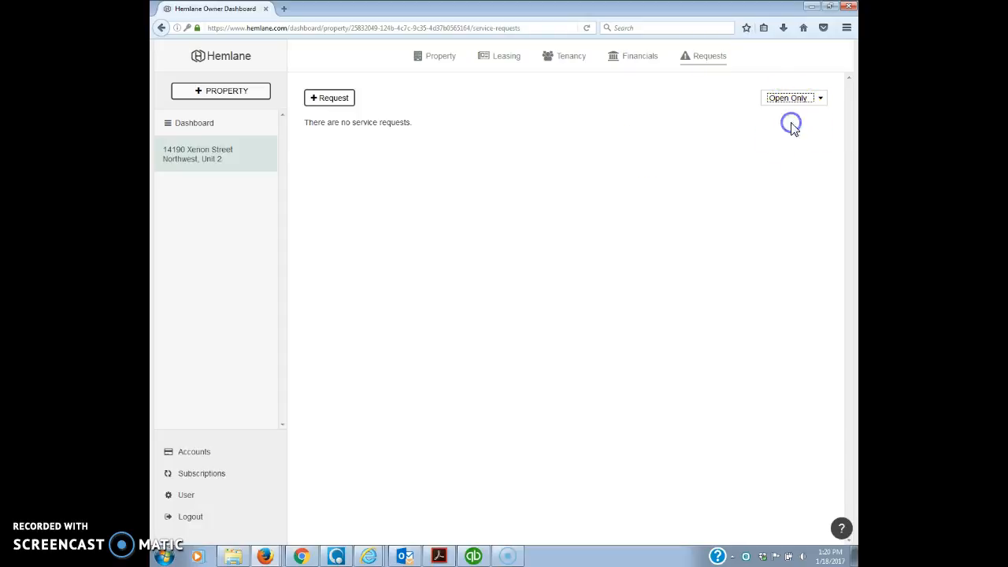
- Preview a new request's categories with Maintenance/Repair selected, then discard the form unsaved
{"action": "left_click", "coordinate": [329, 98]}
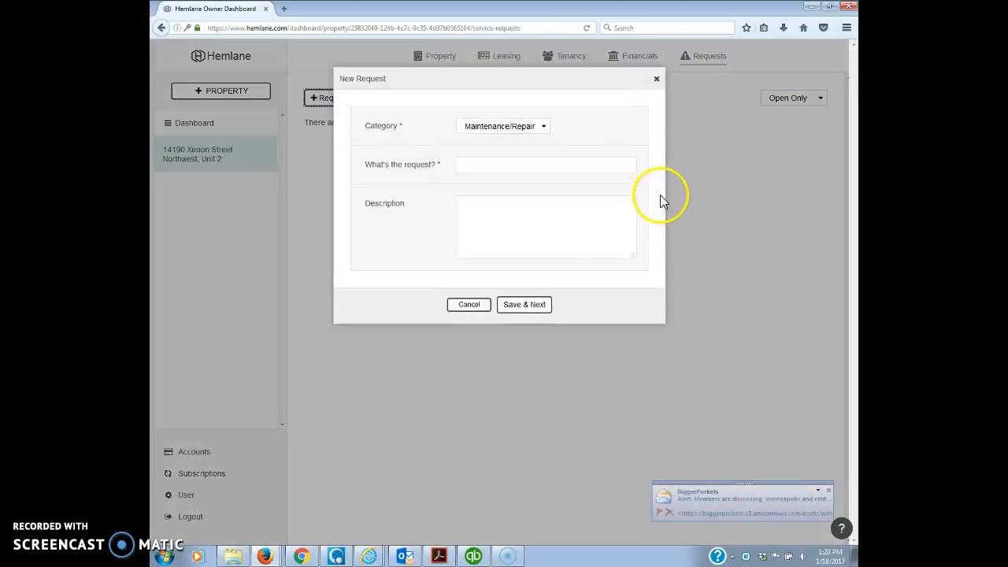
{"action": "left_click", "coordinate": [543, 128]}
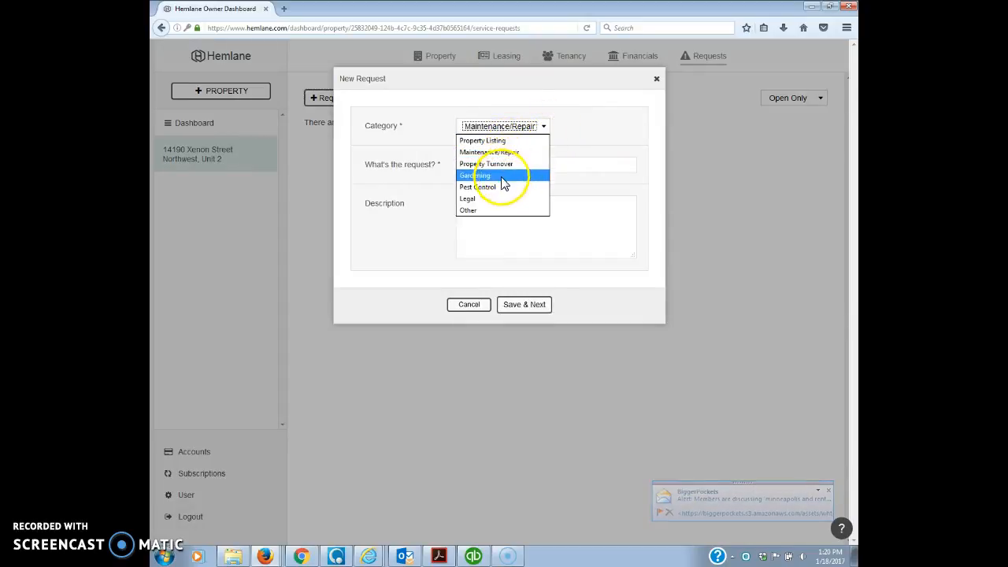
{"action": "left_click", "coordinate": [592, 120]}
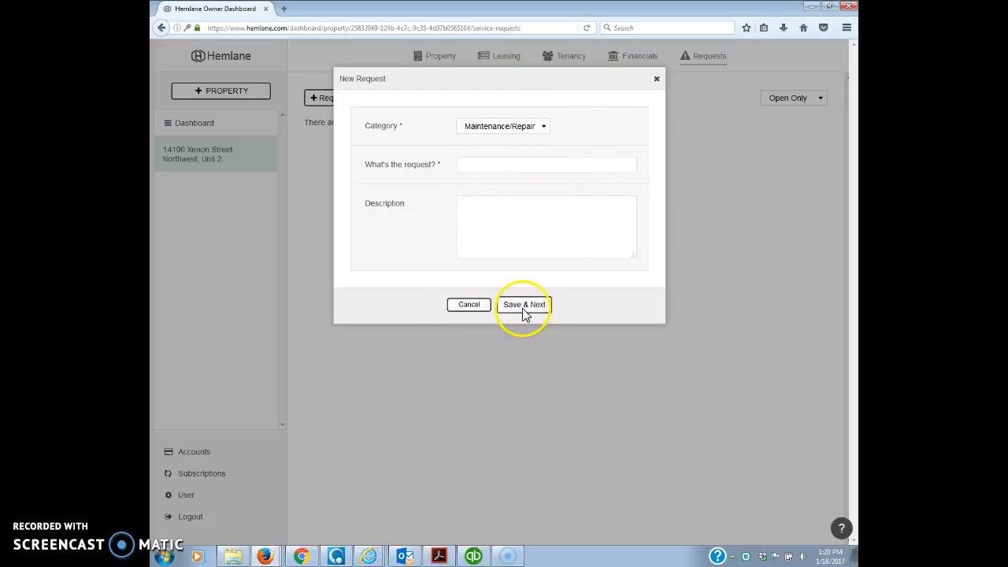
{"action": "left_click", "coordinate": [657, 82]}
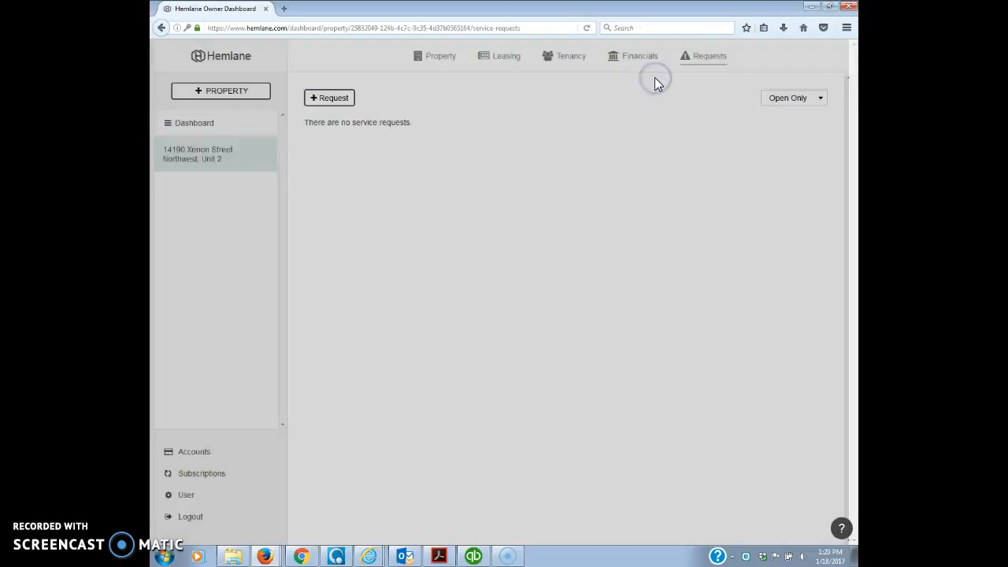
- Check the owner's bank account under Accounts, then view Subscriptions
{"action": "left_click", "coordinate": [202, 460]}
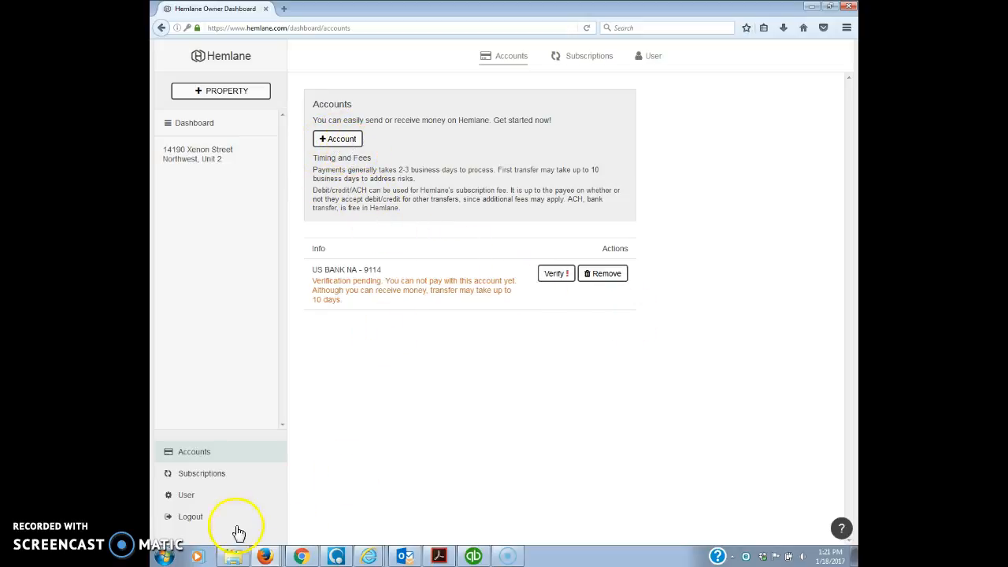
{"action": "left_click", "coordinate": [219, 476]}
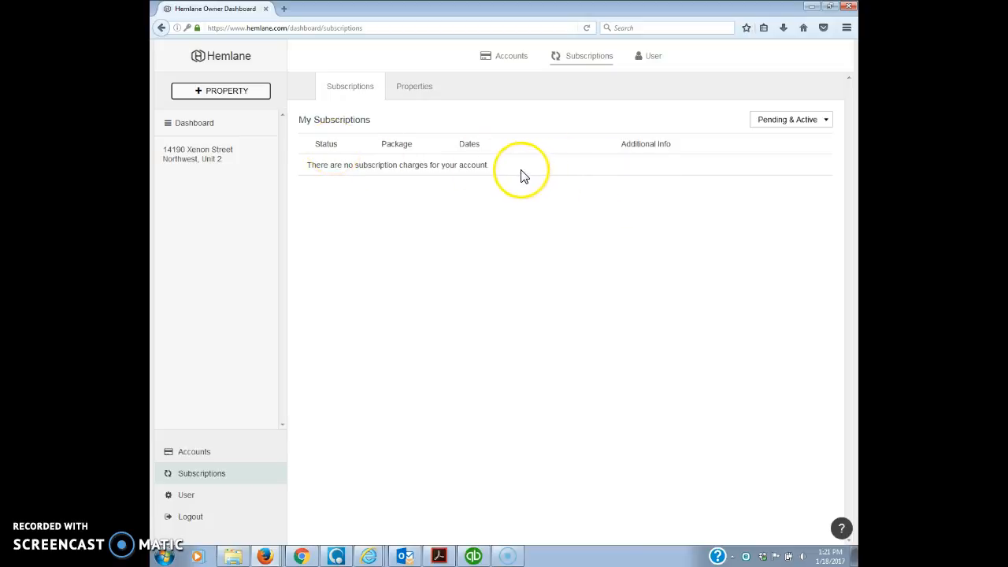
- List subscribed properties, confirming Xenon Street stays on Basic Package and Oregon stays archived
{"action": "left_click", "coordinate": [422, 88]}
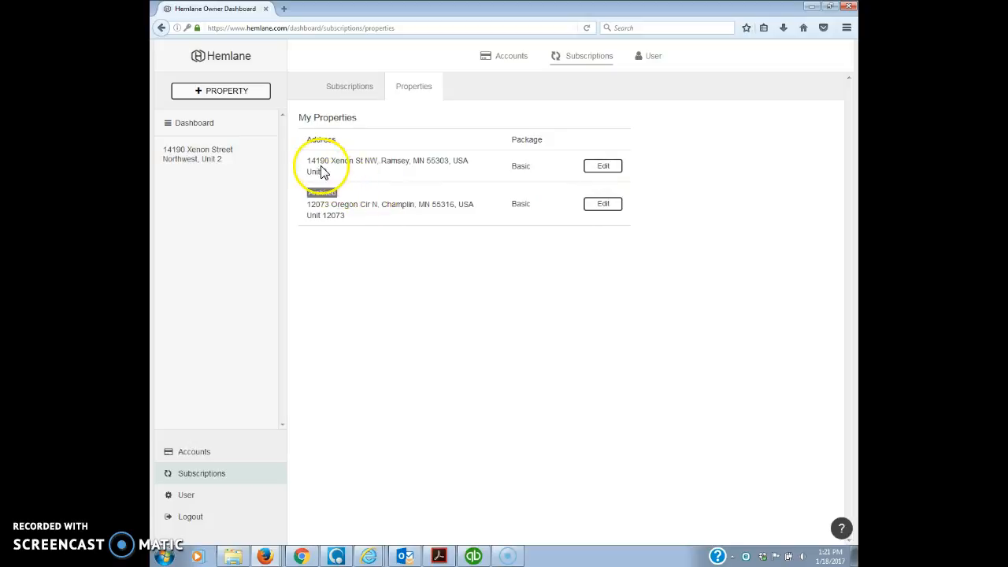
{"action": "left_click", "coordinate": [602, 172]}
{"action": "left_click", "coordinate": [536, 126]}
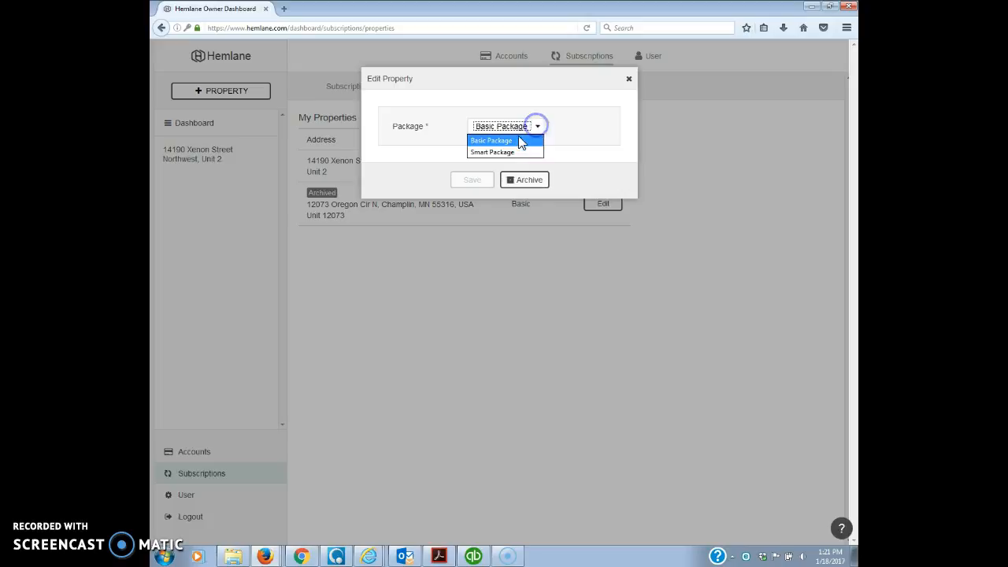
{"action": "left_click", "coordinate": [511, 142]}
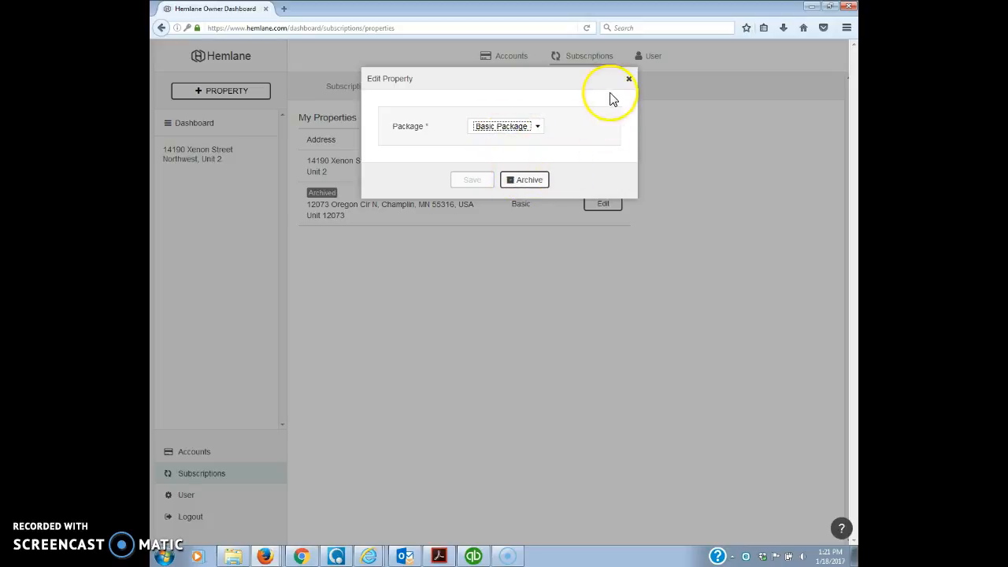
{"action": "left_click", "coordinate": [630, 80]}
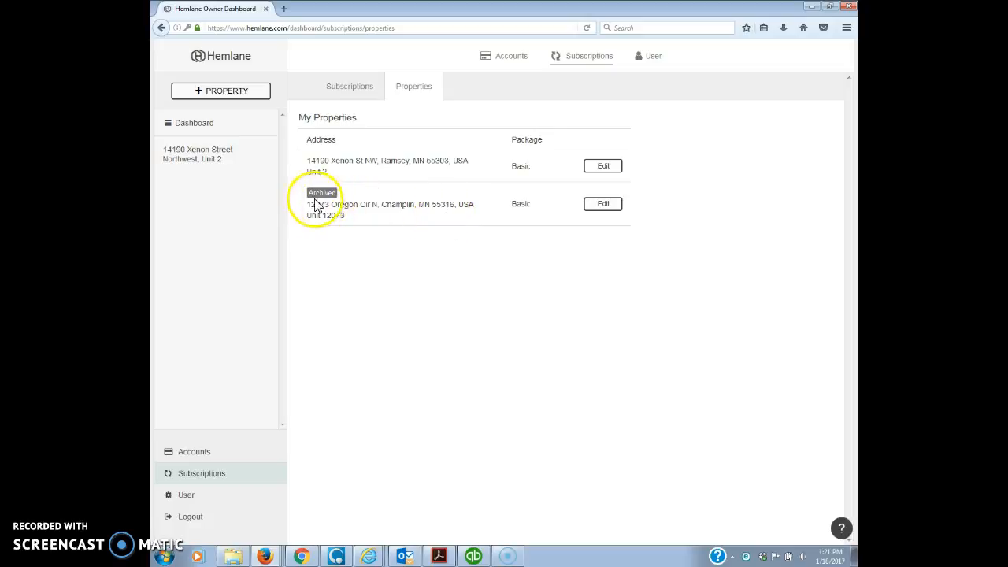
{"action": "left_click", "coordinate": [603, 203]}
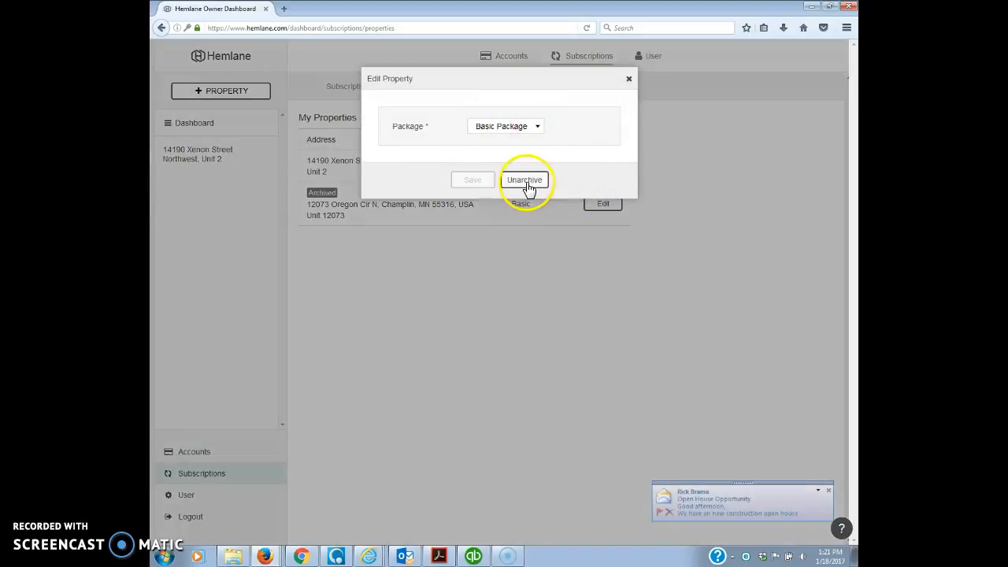
{"action": "left_click", "coordinate": [628, 79]}
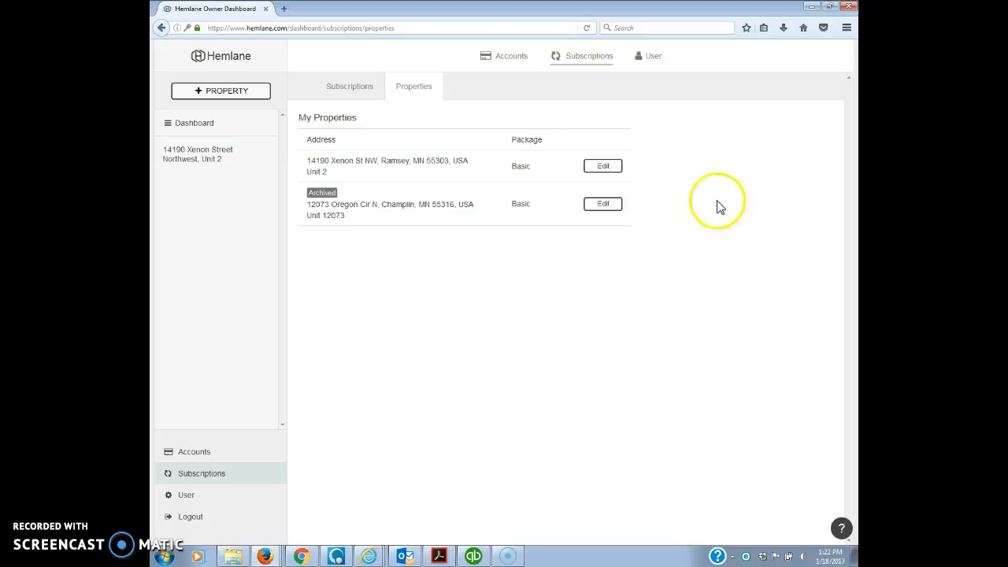
- Look over the user account settings page
{"action": "left_click", "coordinate": [655, 59]}
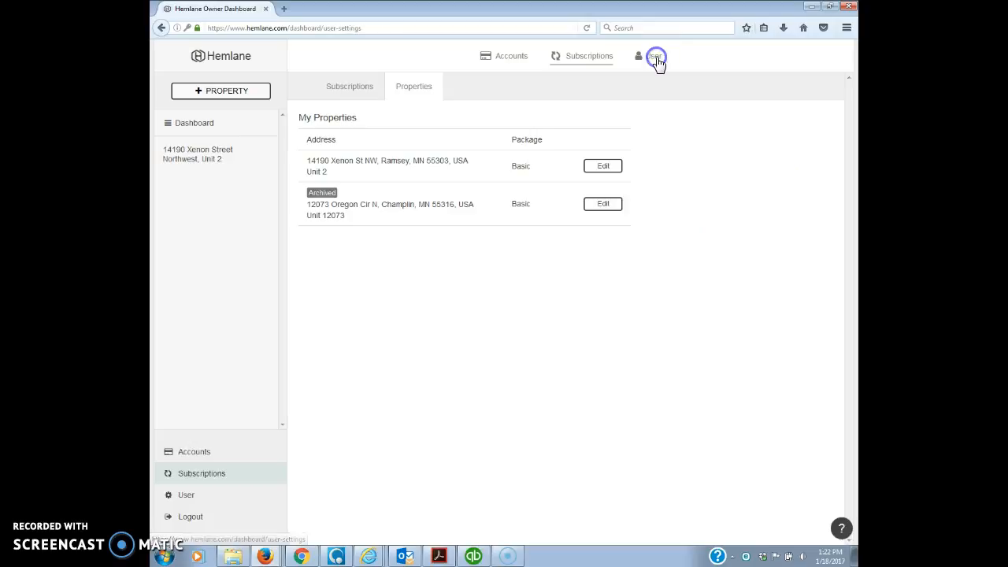
{"action": "scroll", "coordinate": [724, 179], "scroll_direction": "down", "scroll_amount": 2}
{"action": "scroll", "coordinate": [723, 180], "scroll_direction": "up", "scroll_amount": 2}
- Return to the owner Dashboard and preview the Collect Rent deposit setup, closing it empty
{"action": "left_click", "coordinate": [205, 126]}
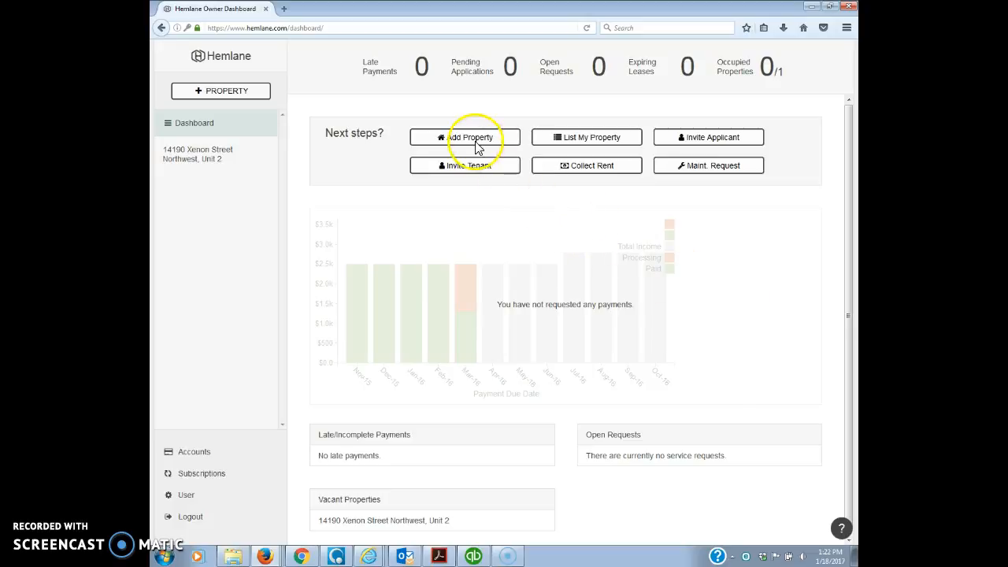
{"action": "left_click", "coordinate": [591, 167]}
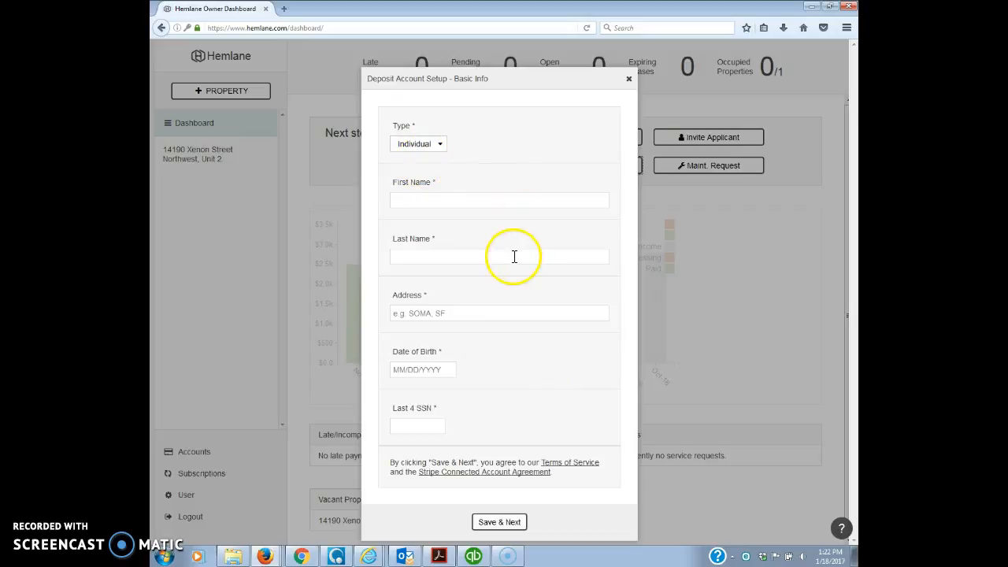
{"action": "left_click", "coordinate": [628, 79]}
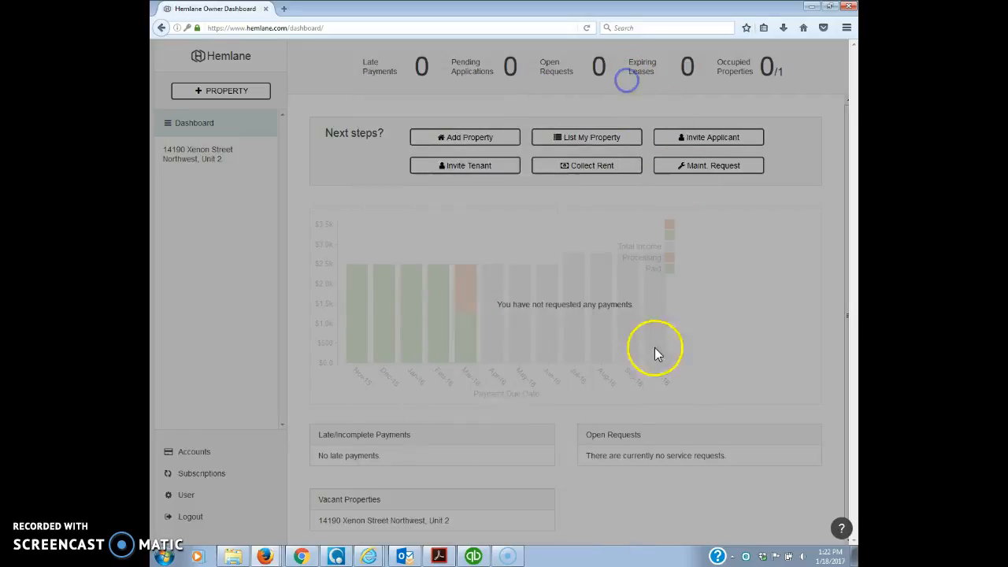